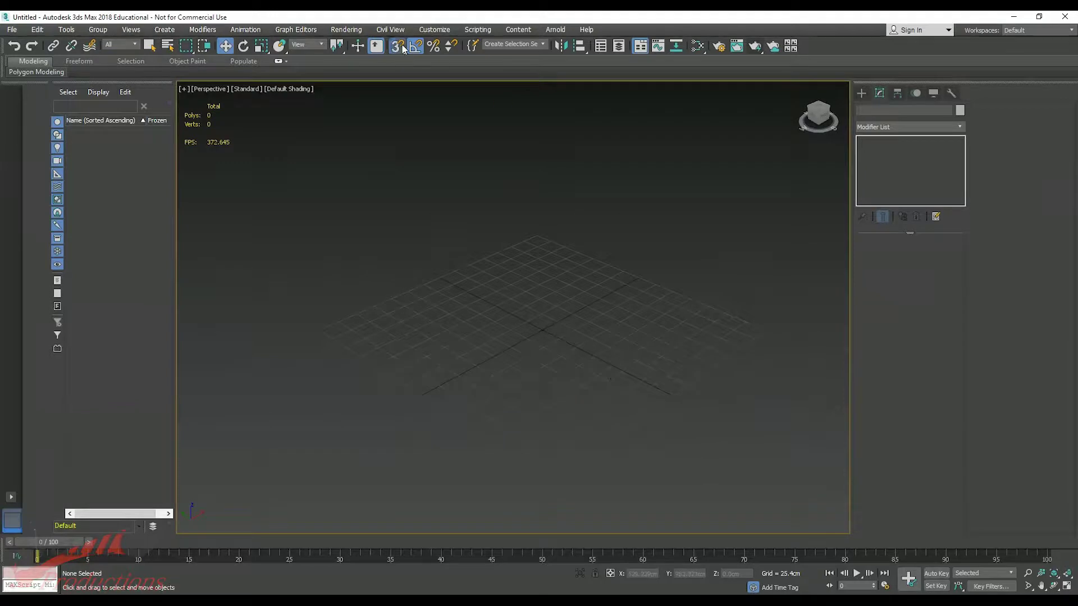
Step: Start the Line spline tool and check in the snap settings that Grid Points snapping is enabled
{"action": "left_click", "coordinate": [862, 94]}
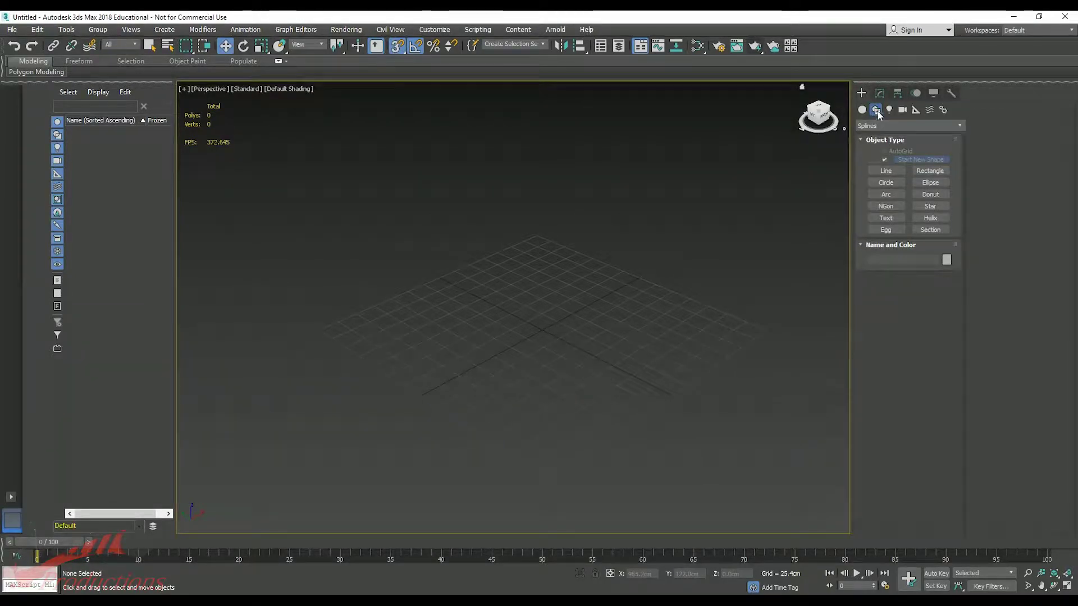
{"action": "left_click", "coordinate": [888, 170]}
{"action": "right_click", "coordinate": [393, 45]}
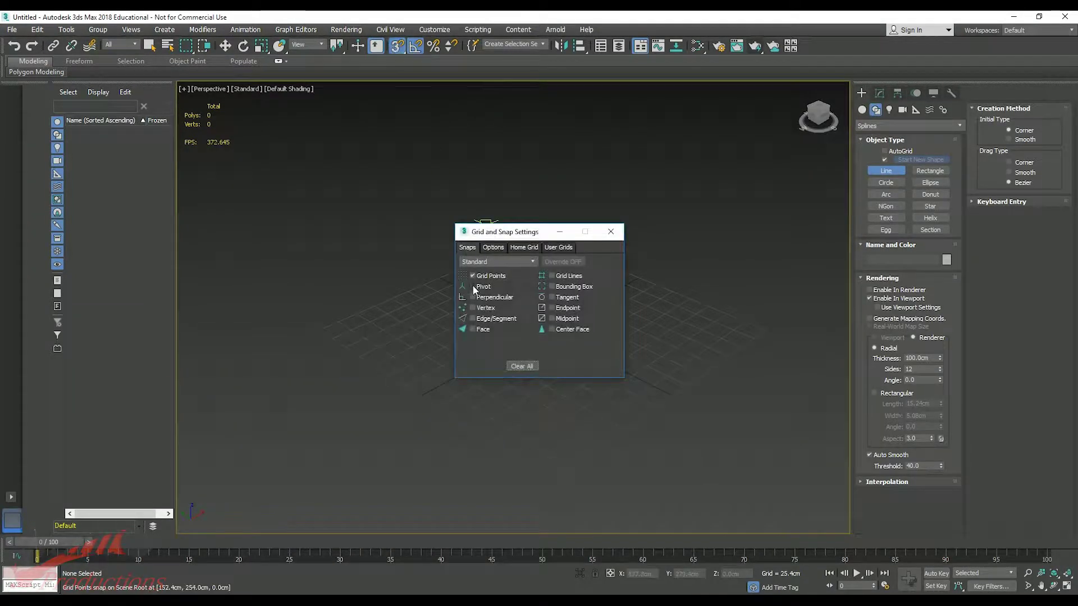
{"action": "left_click", "coordinate": [611, 233]}
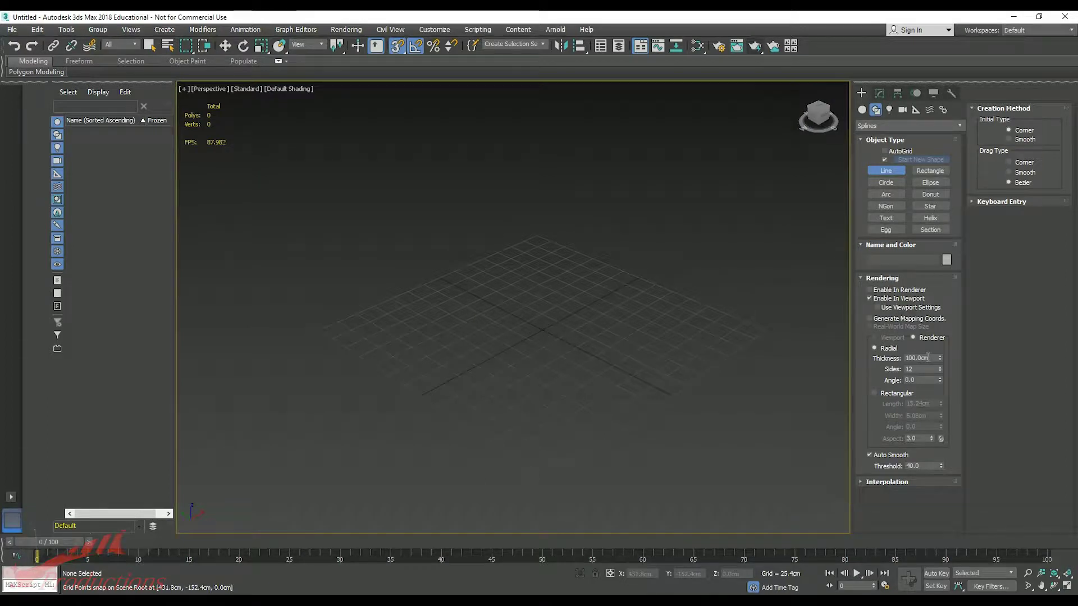
{"action": "left_click", "coordinate": [420, 396]}
{"action": "middle_click_drag", "start_coordinate": [641, 277], "coordinate": [595, 300], "text": "alt"}
{"action": "middle_click_drag", "start_coordinate": [778, 449], "coordinate": [393, 351]}
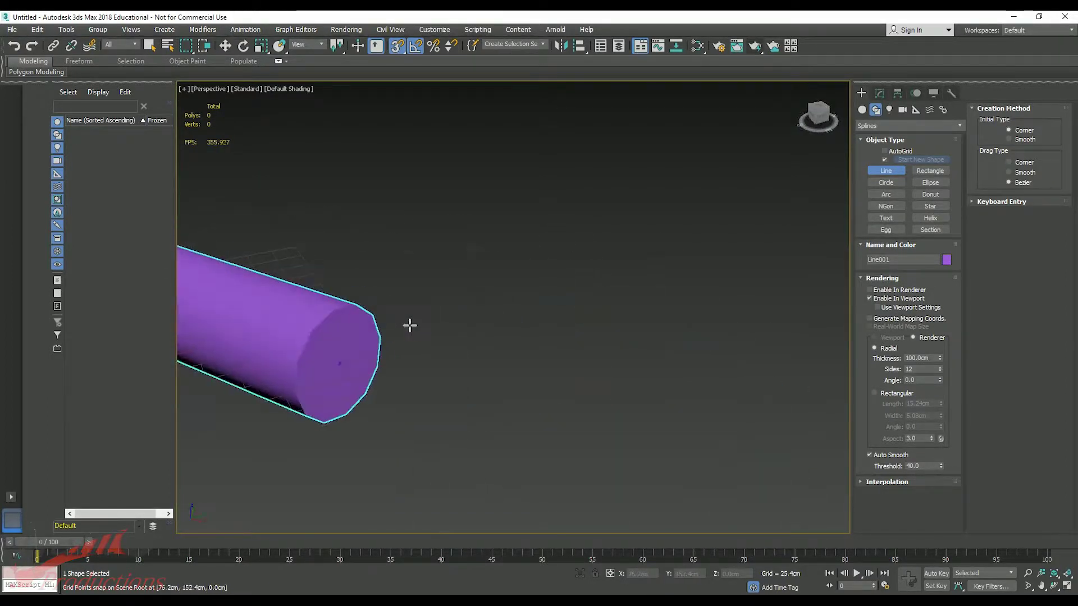
{"action": "right_click", "coordinate": [436, 378]}
Step: Draw a straight two-point line along the X axis through the grid centre, displayed as a 12-sided, 100 cm thick cylinder
{"action": "left_click", "coordinate": [413, 368]}
{"action": "middle_click_drag", "start_coordinate": [303, 226], "coordinate": [429, 252], "text": "alt"}
{"action": "left_click", "coordinate": [321, 331]}
{"action": "right_click", "coordinate": [517, 342]}
{"action": "middle_click_drag", "start_coordinate": [517, 342], "coordinate": [632, 443]}
{"action": "middle_click_drag", "start_coordinate": [632, 443], "coordinate": [630, 378], "text": "alt"}
{"action": "key", "text": "w"}
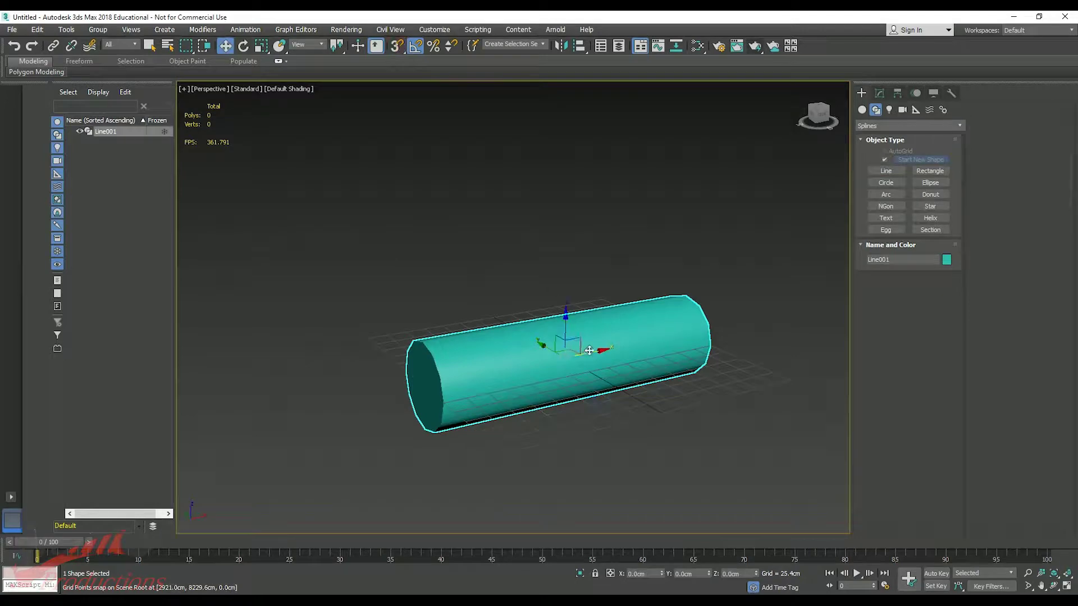
Step: Convert the cylinder-shaped line to an Editable Poly
{"action": "right_click", "coordinate": [589, 350]}
{"action": "mouse_move", "coordinate": [629, 467]}
{"action": "left_click", "coordinate": [724, 481]}
Step: Show edged faces and remove the edge that splits each of the cylinder's two end caps
{"action": "left_click", "coordinate": [894, 256]}
{"action": "middle_click_drag", "start_coordinate": [758, 336], "coordinate": [597, 373], "text": "alt"}
{"action": "key", "text": "F4"}
{"action": "middle_click_drag", "start_coordinate": [614, 415], "coordinate": [530, 370], "text": "alt"}
{"action": "left_click", "coordinate": [466, 401], "text": "ctrl"}
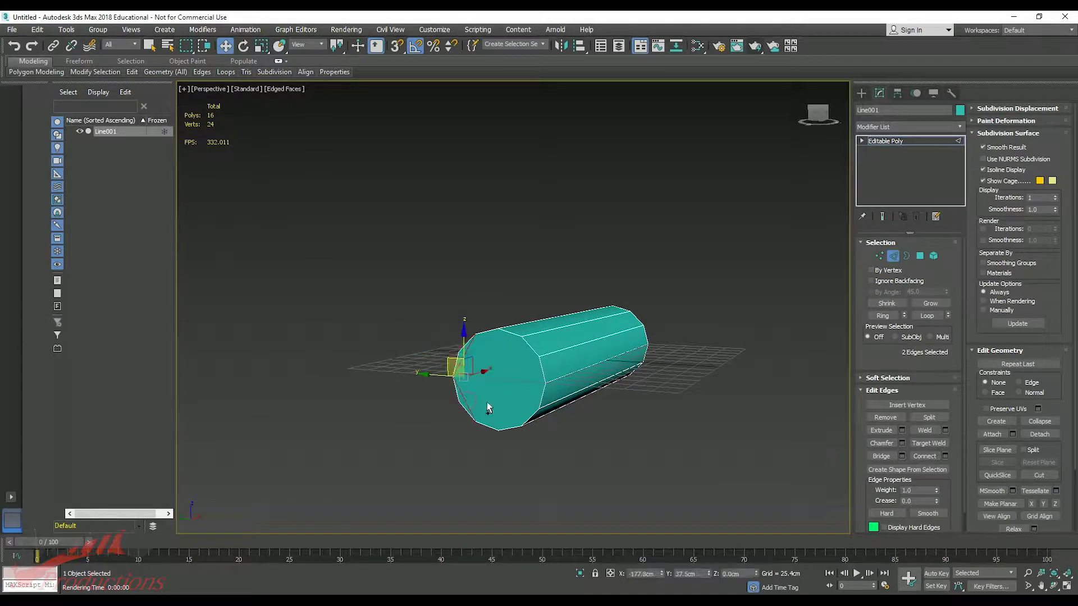
Step: Inset both end cap polygons of the cylinder by 10 cm
{"action": "left_click", "coordinate": [920, 255]}
{"action": "left_click", "coordinate": [491, 377]}
{"action": "middle_click_drag", "start_coordinate": [780, 387], "coordinate": [681, 391], "text": "alt"}
{"action": "left_click", "coordinate": [681, 392], "text": "ctrl"}
{"action": "left_click", "coordinate": [945, 430]}
{"action": "middle_click_drag", "start_coordinate": [645, 351], "coordinate": [544, 340], "text": "alt"}
{"action": "type", "text": "5.0cm"}
{"action": "key", "text": "Return"}
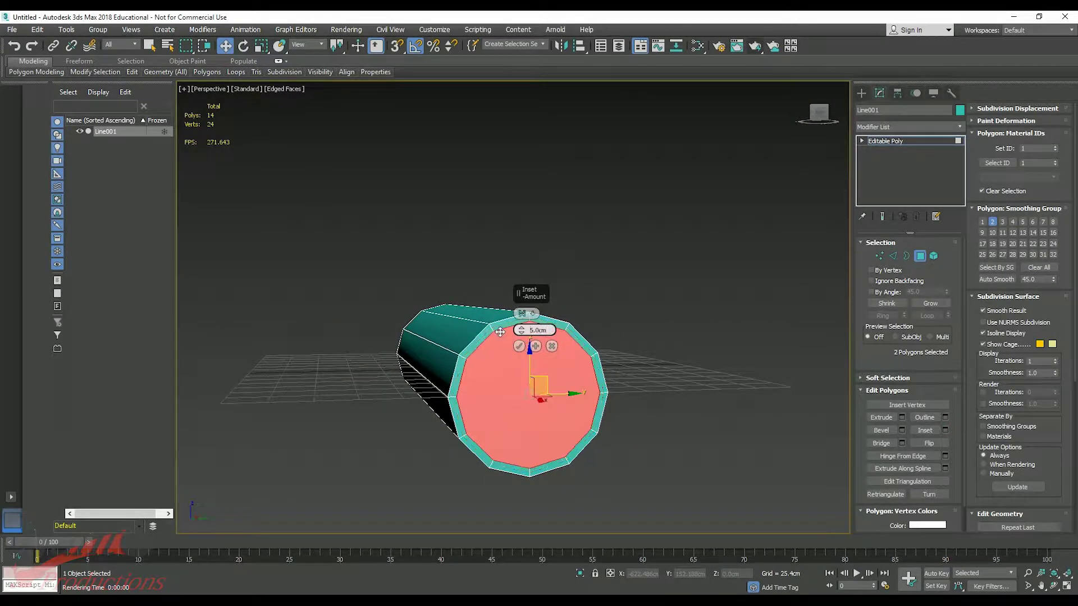
{"action": "type", "text": "10"}
{"action": "key", "text": "Return"}
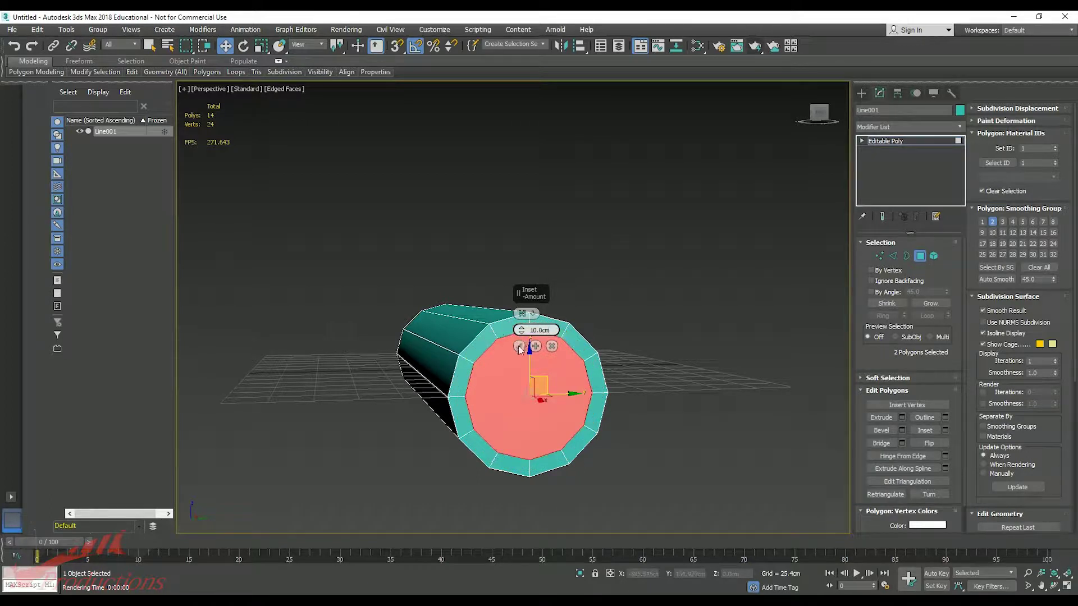
{"action": "left_click", "coordinate": [519, 347]}
Step: Extrude both inset cap polygons inward by -15 cm and inset them again by 10 cm
{"action": "key", "text": "shift+e"}
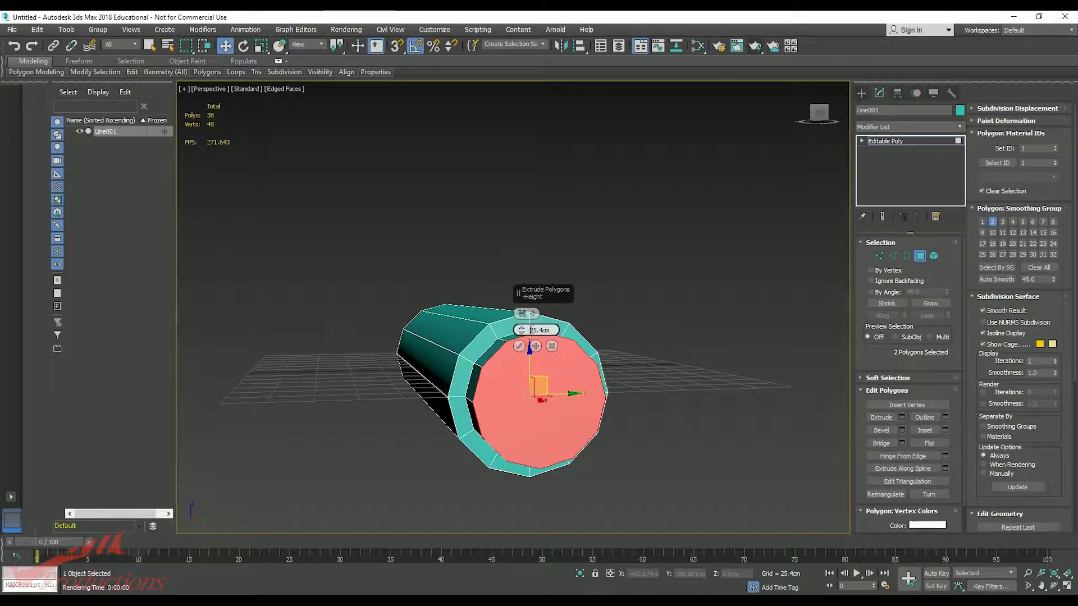
{"action": "type", "text": "-10"}
{"action": "key", "text": "Return"}
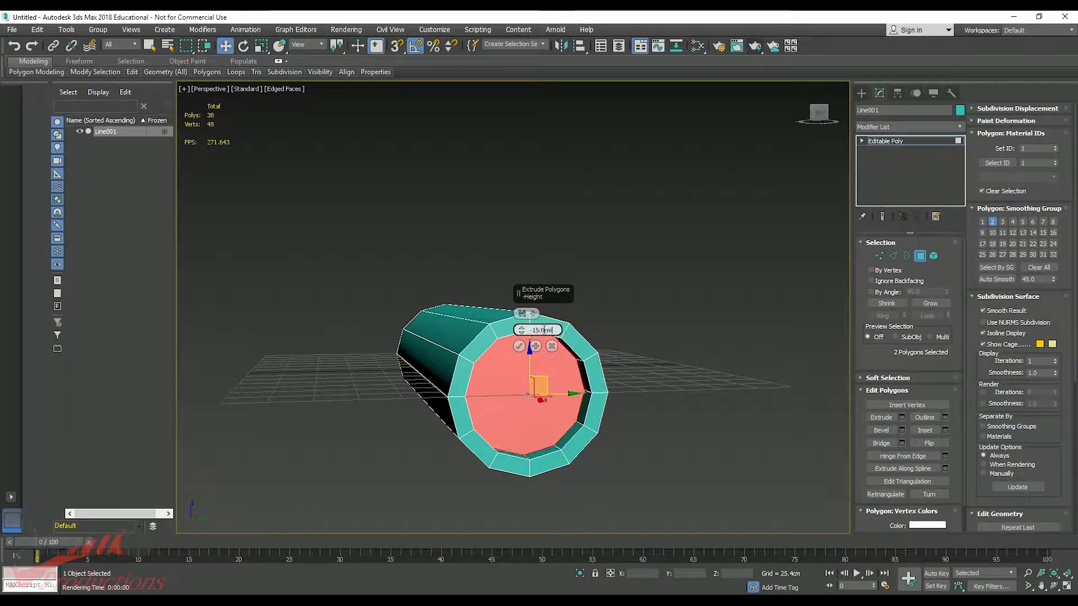
{"action": "left_click", "coordinate": [536, 347]}
{"action": "left_click", "coordinate": [519, 347]}
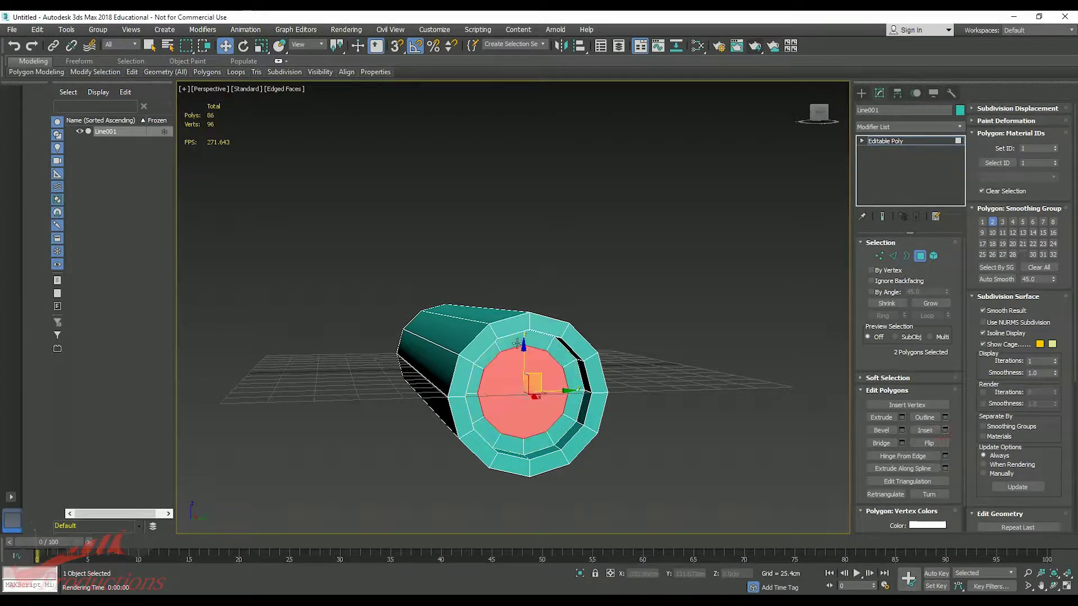
Step: Extrude the inner cap polygons inward once more and delete them to open both ends
{"action": "left_click", "coordinate": [903, 418]}
{"action": "left_click", "coordinate": [521, 346]}
{"action": "key", "text": "Delete"}
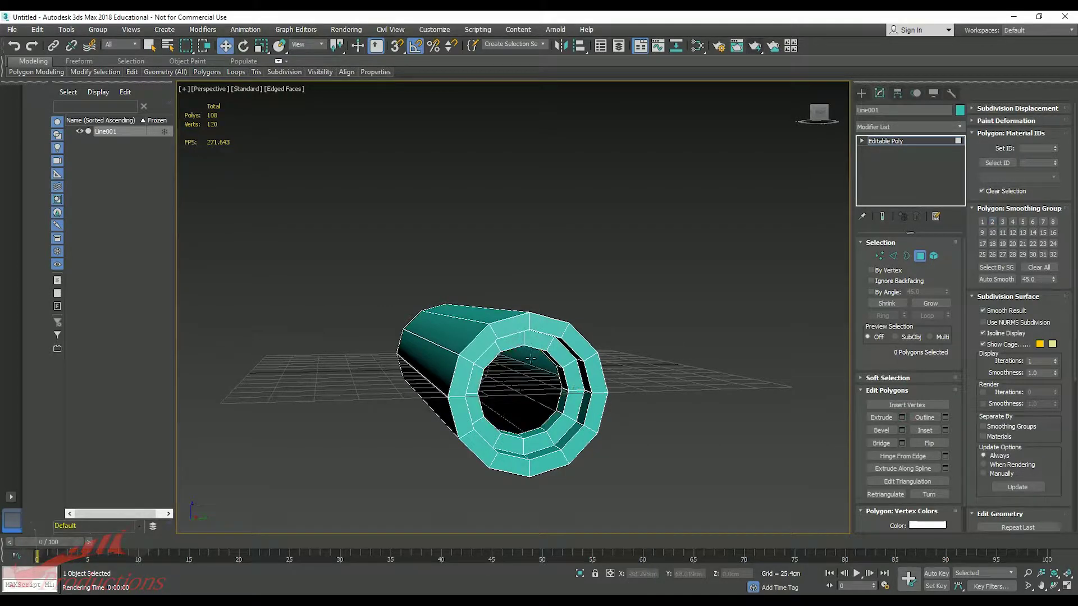
Step: Bridge the two open borders to form the tube's inner wall
{"action": "key", "text": "3"}
{"action": "middle_click_drag", "start_coordinate": [521, 346], "coordinate": [567, 349], "text": "alt"}
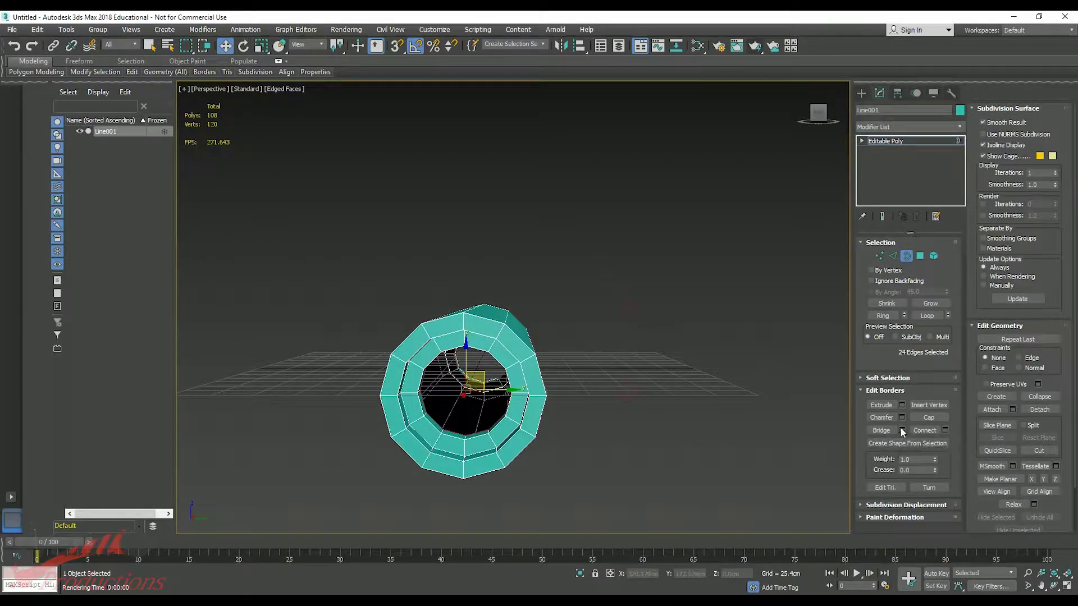
{"action": "left_click", "coordinate": [903, 431]}
{"action": "left_click", "coordinate": [520, 378]}
{"action": "key", "text": "4"}
{"action": "middle_click_drag", "start_coordinate": [641, 418], "coordinate": [639, 428], "text": "alt"}
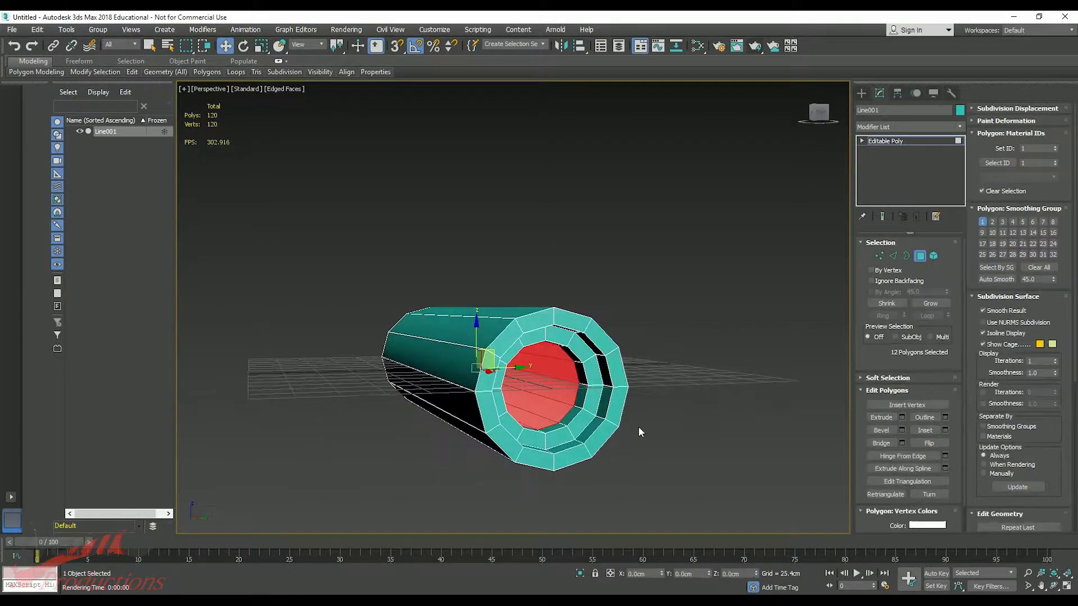
Step: Chamfer the inner edge loops of the stepped rings at both tube ends by 5 cm
{"action": "key", "text": "2"}
{"action": "scroll", "coordinate": [639, 410], "scroll_direction": "up", "scroll_amount": 3}
{"action": "double_click", "coordinate": [571, 373]}
{"action": "scroll", "coordinate": [616, 371], "scroll_direction": "up", "scroll_amount": 3}
{"action": "double_click", "coordinate": [616, 373], "text": "ctrl"}
{"action": "scroll", "coordinate": [614, 385], "scroll_direction": "down", "scroll_amount": 5}
{"action": "middle_click_drag", "start_coordinate": [508, 381], "coordinate": [685, 359], "text": "alt"}
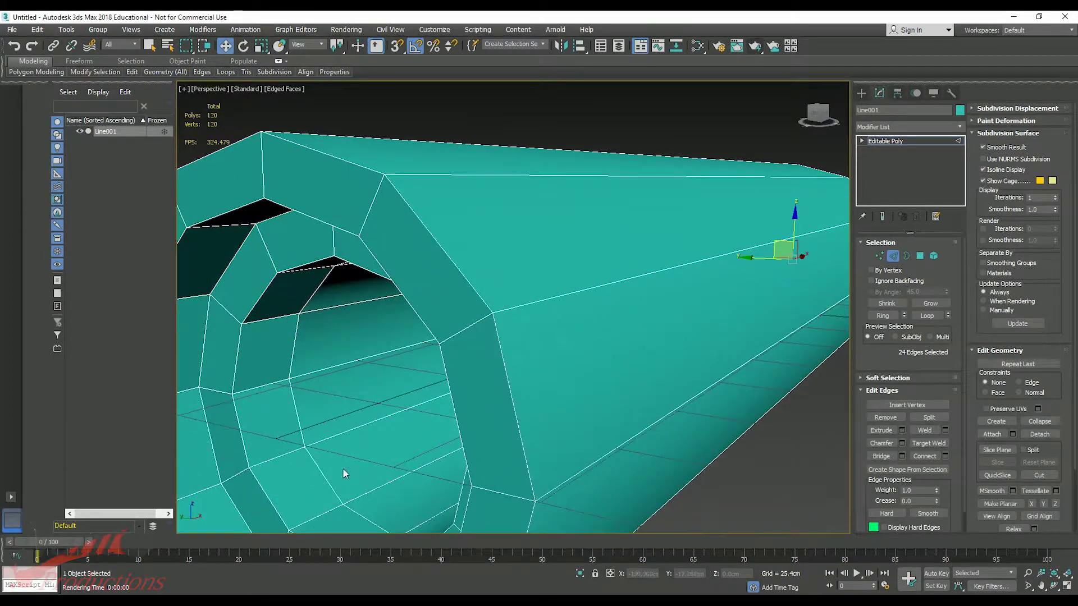
{"action": "middle_click_drag", "start_coordinate": [351, 464], "coordinate": [435, 359], "text": "alt"}
{"action": "double_click", "coordinate": [545, 372], "text": "ctrl"}
{"action": "double_click", "coordinate": [479, 428], "text": "ctrl"}
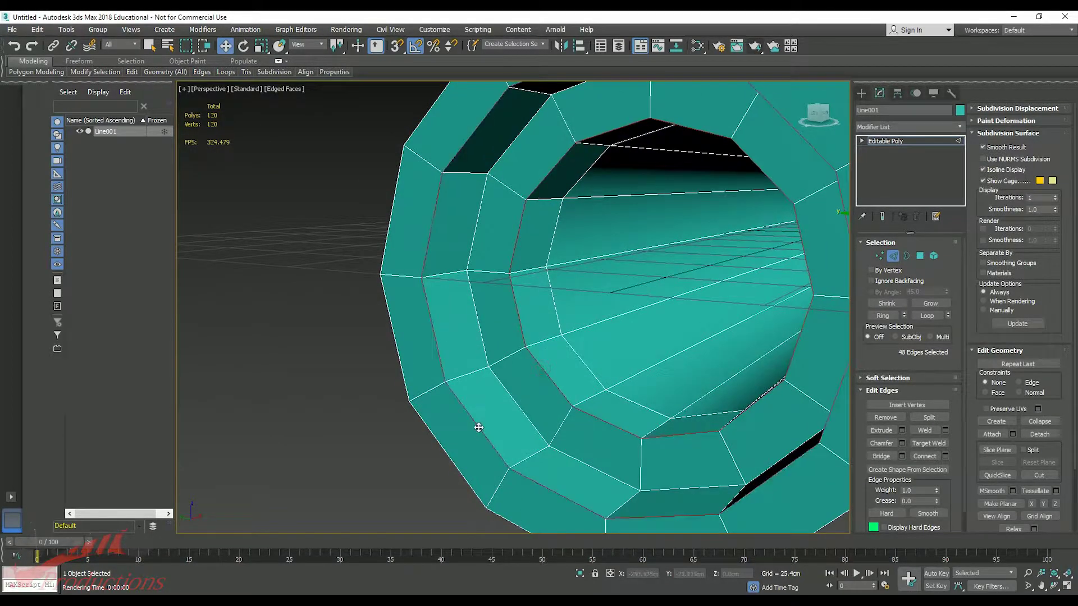
{"action": "left_click", "coordinate": [902, 444]}
{"action": "type", "text": "3"}
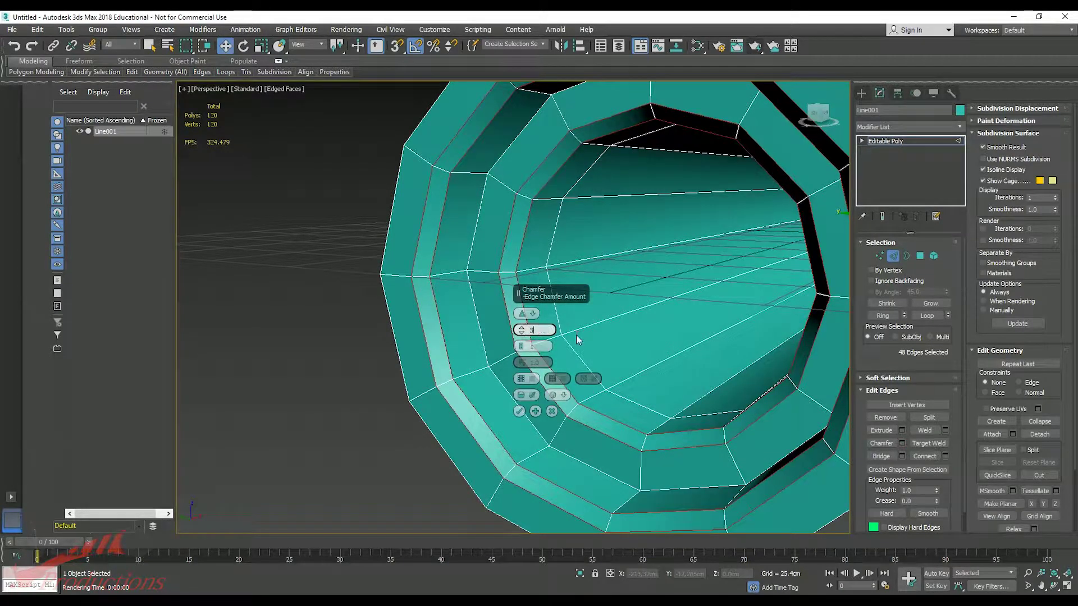
{"action": "key", "text": "Return"}
{"action": "key", "text": "BackSpace"}
{"action": "key", "text": "BackSpace"}
{"action": "key", "text": "BackSpace"}
{"action": "key", "text": "BackSpace"}
{"action": "key", "text": "BackSpace"}
{"action": "type", "text": "5"}
{"action": "key", "text": "Return"}
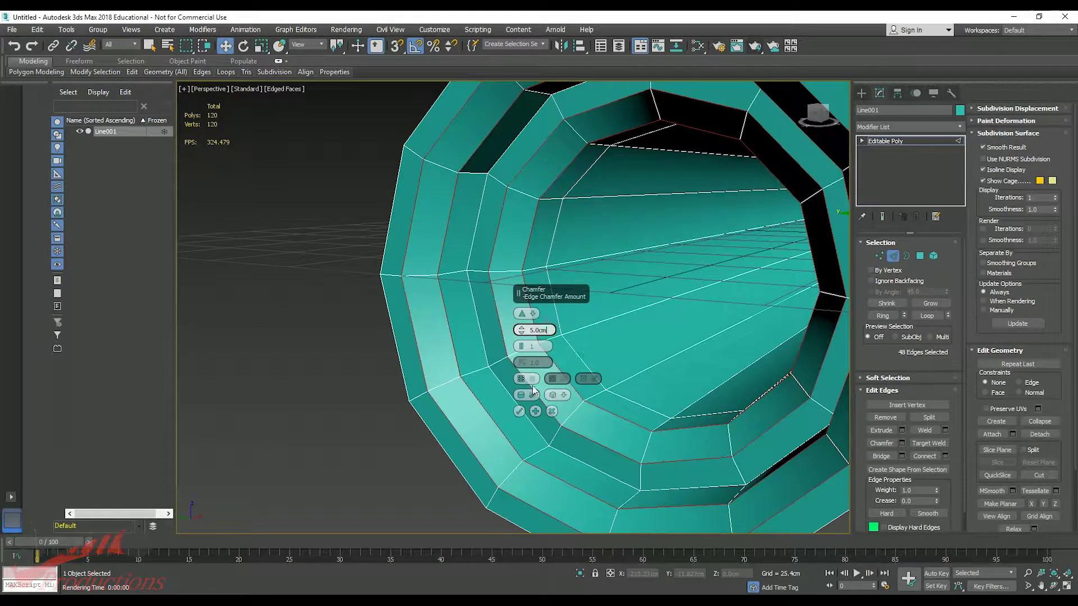
{"action": "left_click", "coordinate": [519, 412]}
Step: Connect all lengthwise edges of the tube's outer and inner walls with five segments
{"action": "scroll", "coordinate": [544, 427], "scroll_direction": "down", "scroll_amount": 3}
{"action": "middle_click_drag", "start_coordinate": [547, 428], "coordinate": [557, 433], "text": "alt"}
{"action": "middle_click_drag", "start_coordinate": [785, 509], "coordinate": [631, 463], "text": "alt"}
{"action": "scroll", "coordinate": [630, 487], "scroll_direction": "down", "scroll_amount": 3}
{"action": "left_click_drag", "start_coordinate": [560, 263], "coordinate": [597, 474]}
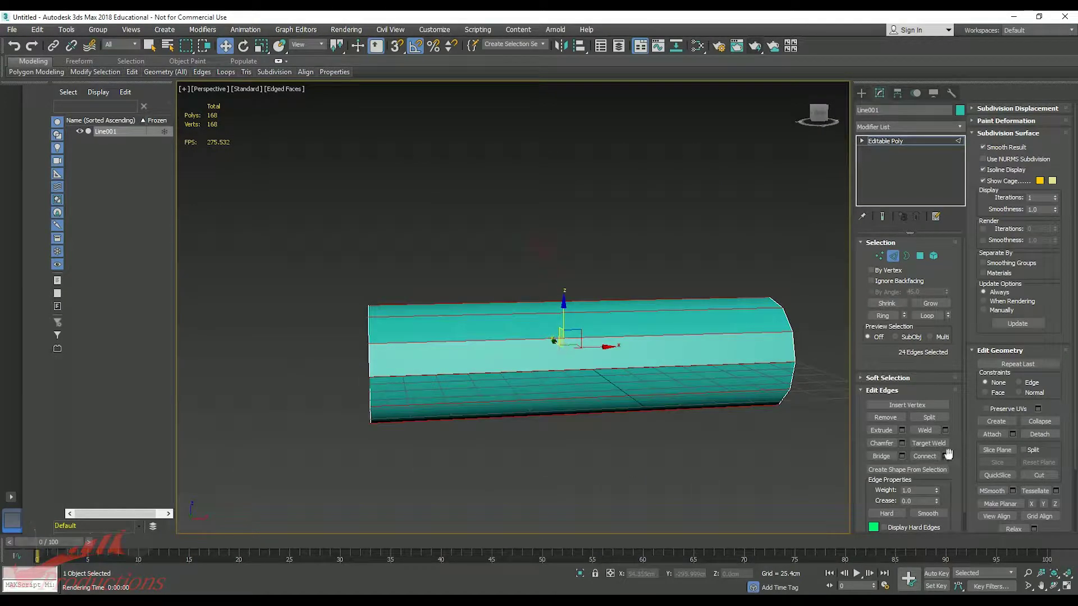
{"action": "left_click", "coordinate": [946, 456]}
{"action": "left_click", "coordinate": [520, 314]}
{"action": "left_click", "coordinate": [519, 314]}
{"action": "left_click", "coordinate": [520, 314]}
{"action": "left_click", "coordinate": [520, 313]}
{"action": "left_click", "coordinate": [520, 363]}
{"action": "mouse_move", "coordinate": [528, 418]}
{"action": "middle_mouse_down", "text": "alt"}
{"action": "mouse_move", "coordinate": [592, 428]}
{"action": "mouse_move", "coordinate": [539, 433]}
{"action": "middle_mouse_up", "text": "alt"}
{"action": "left_click", "coordinate": [623, 457]}
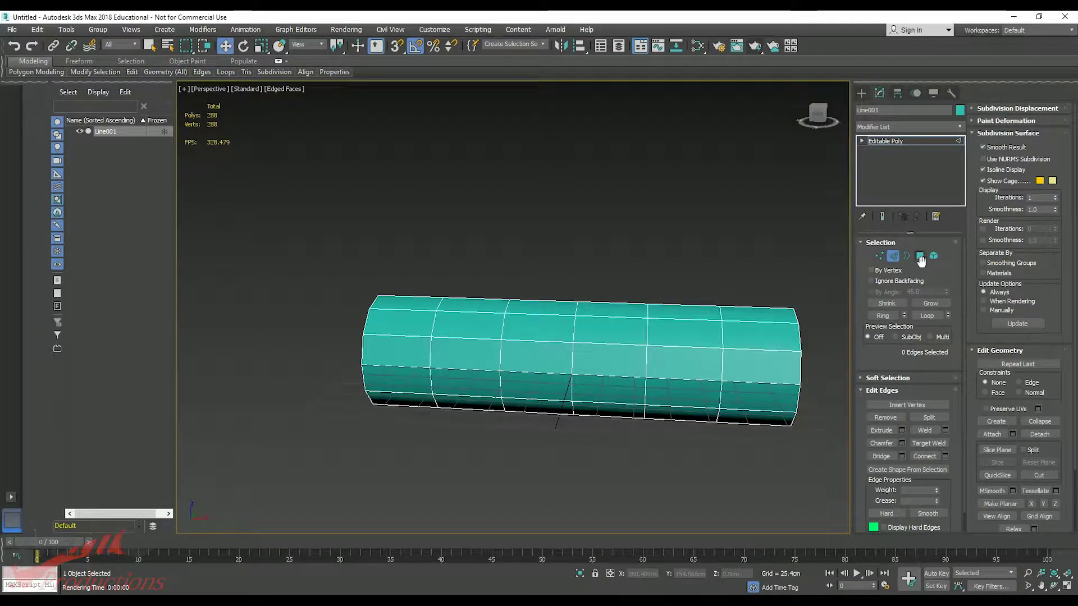
Step: Insert an edge loop around the outer wall near the negative-X end and delete the tube's positive-X half
{"action": "mouse_move", "coordinate": [132, 76]}
{"action": "left_click", "coordinate": [222, 105]}
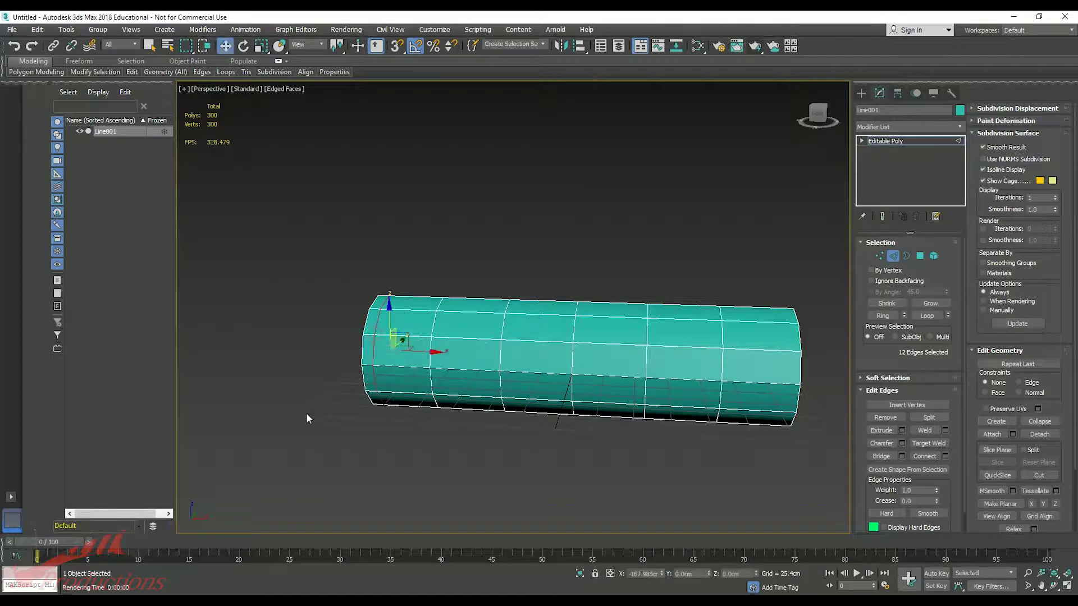
{"action": "key", "text": "4"}
{"action": "middle_click_drag", "start_coordinate": [306, 414], "coordinate": [349, 403], "text": "alt"}
{"action": "middle_click_drag", "start_coordinate": [432, 431], "coordinate": [496, 411], "text": "alt"}
{"action": "key", "text": "Delete"}
{"action": "left_click", "coordinate": [921, 257]}
Step: Add a Symmetry modifier to mirror the remaining half, and show the end result while editing the base Editable Poly
{"action": "left_click", "coordinate": [910, 127]}
{"action": "scroll", "coordinate": [920, 258], "scroll_direction": "down", "scroll_amount": 10}
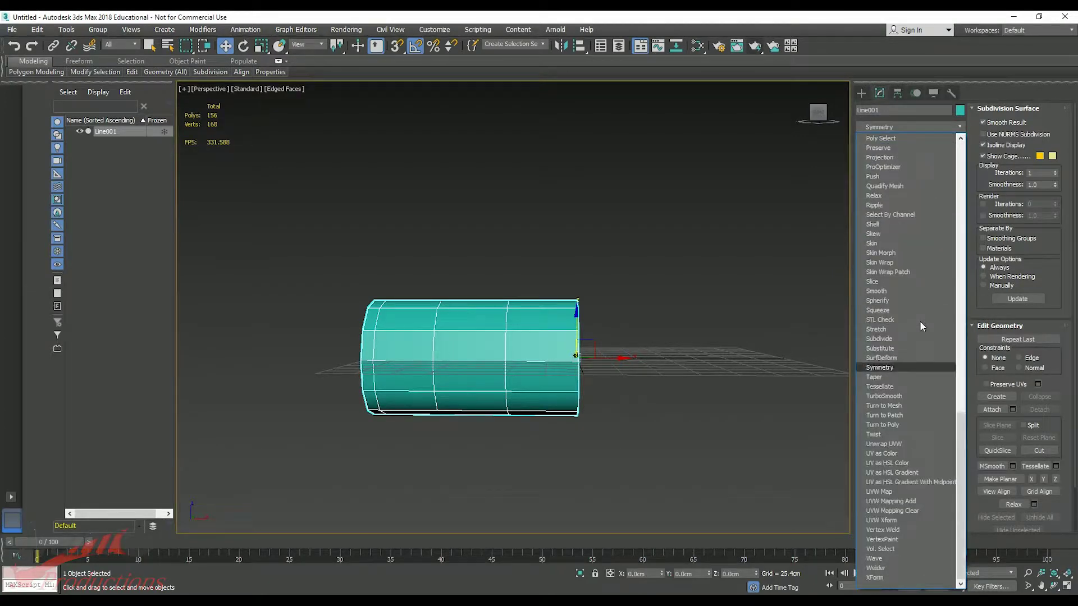
{"action": "left_click", "coordinate": [907, 366]}
{"action": "left_click", "coordinate": [894, 275]}
{"action": "left_click", "coordinate": [886, 150]}
{"action": "left_click", "coordinate": [902, 217]}
Step: Extrude the narrow ring of outer polygons at the tube end outward along local normals to form a raised rim
{"action": "left_click", "coordinate": [920, 256]}
{"action": "left_click", "coordinate": [368, 377]}
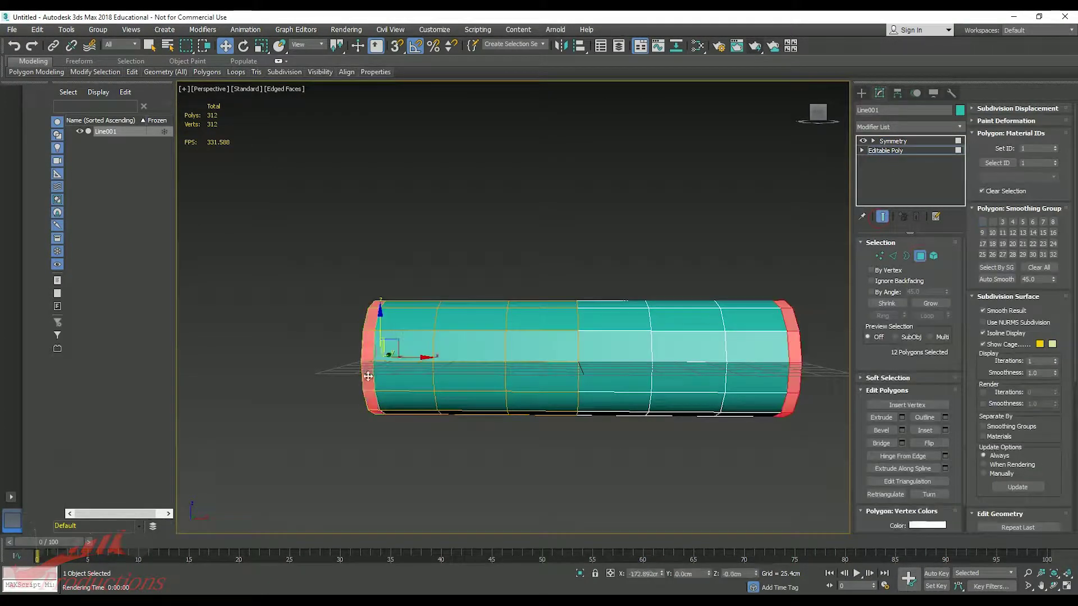
{"action": "left_click", "coordinate": [901, 419]}
{"action": "middle_click_drag", "start_coordinate": [533, 393], "coordinate": [623, 397], "text": "alt"}
{"action": "left_click", "coordinate": [523, 314]}
{"action": "middle_click_drag", "start_coordinate": [467, 410], "coordinate": [533, 405], "text": "alt"}
{"action": "mouse_move", "coordinate": [522, 330]}
{"action": "left_mouse_down"}
{"action": "mouse_move", "coordinate": [525, 306]}
{"action": "mouse_move", "coordinate": [530, 328]}
{"action": "left_mouse_up"}
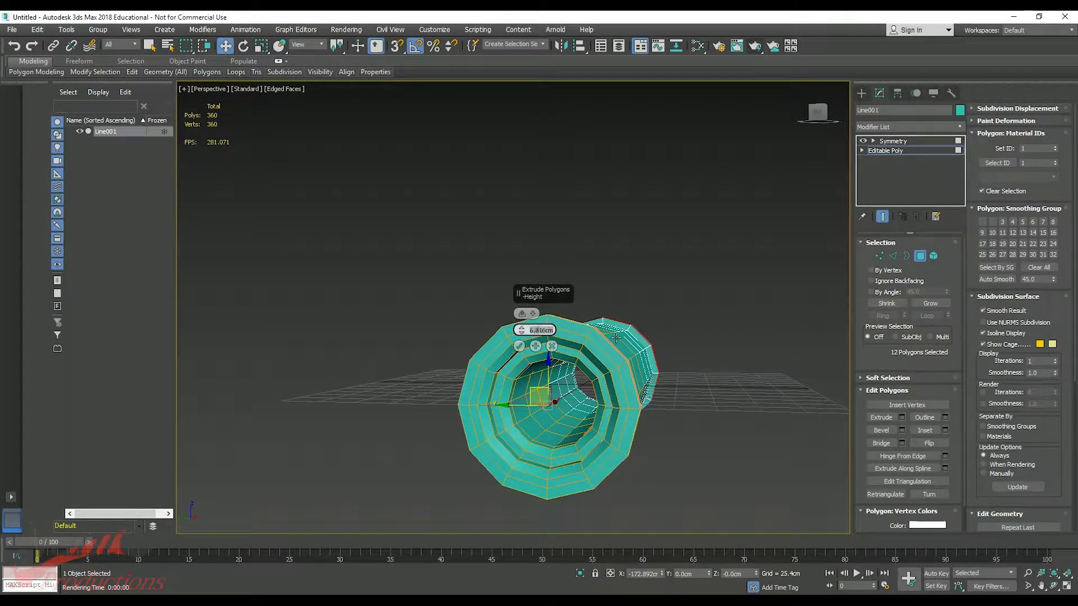
{"action": "key", "text": "Return"}
{"action": "left_click", "coordinate": [520, 346]}
Step: Chamfer the two outer edge loops of the raised rim by about 2.5 cm
{"action": "middle_click_drag", "start_coordinate": [554, 387], "coordinate": [497, 382], "text": "alt"}
{"action": "scroll", "coordinate": [505, 388], "scroll_direction": "up", "scroll_amount": 3}
{"action": "middle_click_drag", "start_coordinate": [497, 381], "coordinate": [454, 339]}
{"action": "scroll", "coordinate": [466, 371], "scroll_direction": "down", "scroll_amount": 3}
{"action": "middle_click_drag", "start_coordinate": [486, 395], "coordinate": [434, 343], "text": "alt"}
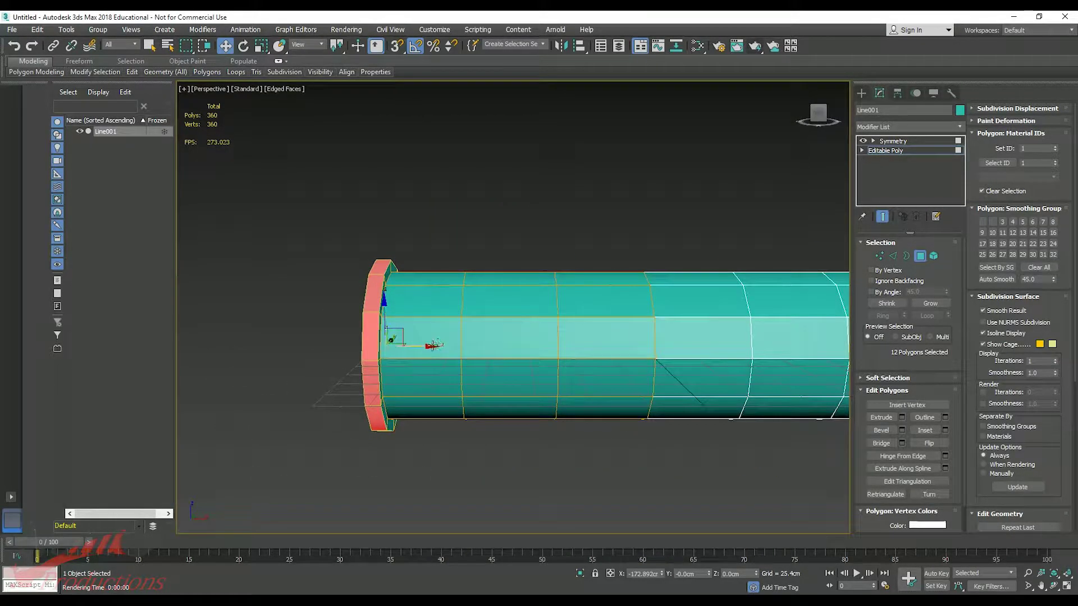
{"action": "key", "text": "1"}
{"action": "scroll", "coordinate": [365, 342], "scroll_direction": "up", "scroll_amount": 3}
{"action": "scroll", "coordinate": [366, 341], "scroll_direction": "up", "scroll_amount": 1}
{"action": "key", "text": "2"}
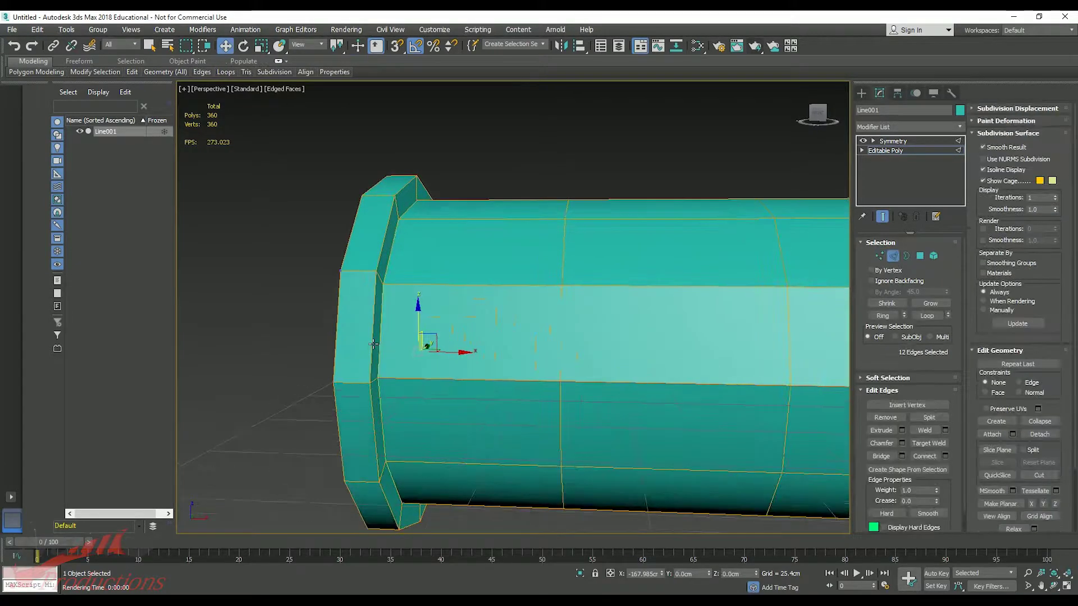
{"action": "left_click", "coordinate": [902, 444]}
{"action": "left_click_drag", "start_coordinate": [522, 330], "coordinate": [523, 334]}
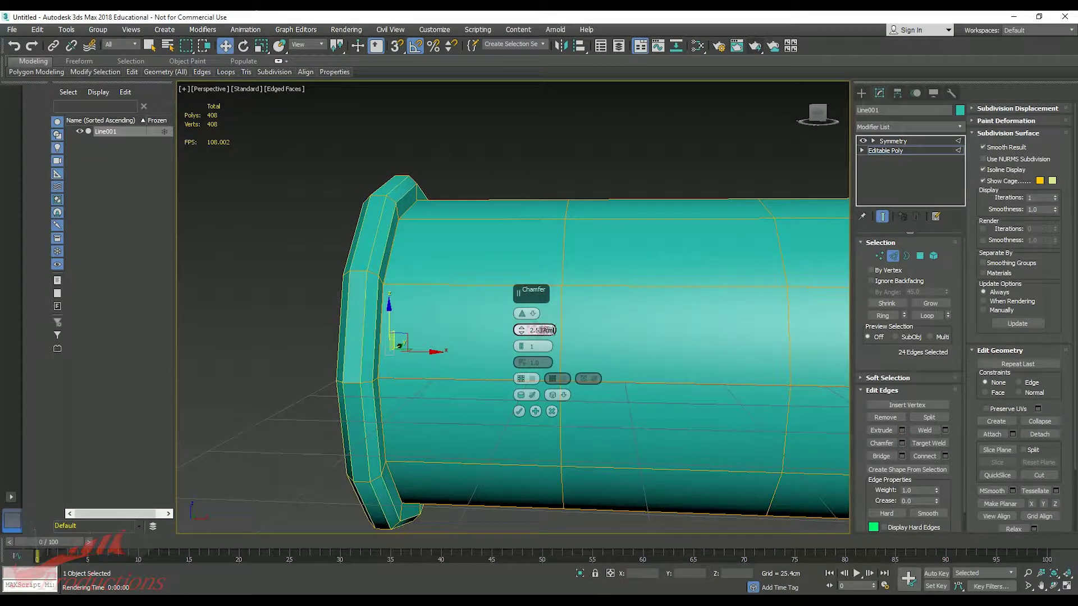
{"action": "middle_click_drag", "start_coordinate": [539, 349], "coordinate": [487, 396], "text": "alt"}
{"action": "left_click", "coordinate": [519, 412]}
{"action": "middle_click_drag", "start_coordinate": [477, 488], "coordinate": [497, 440], "text": "alt"}
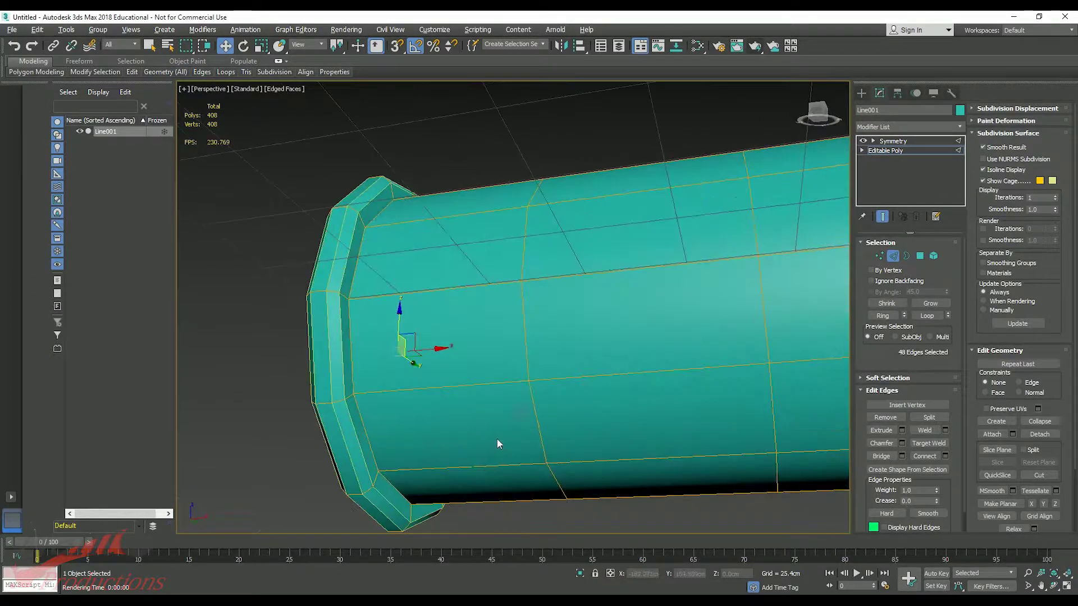
Step: Inset eight outer polygons beside the rim by 10 cm, by polygon, and stretch the inset faces along the tube's length
{"action": "key", "text": "4"}
{"action": "middle_click_drag", "start_coordinate": [490, 403], "coordinate": [499, 417], "text": "alt"}
{"action": "left_click", "coordinate": [478, 312]}
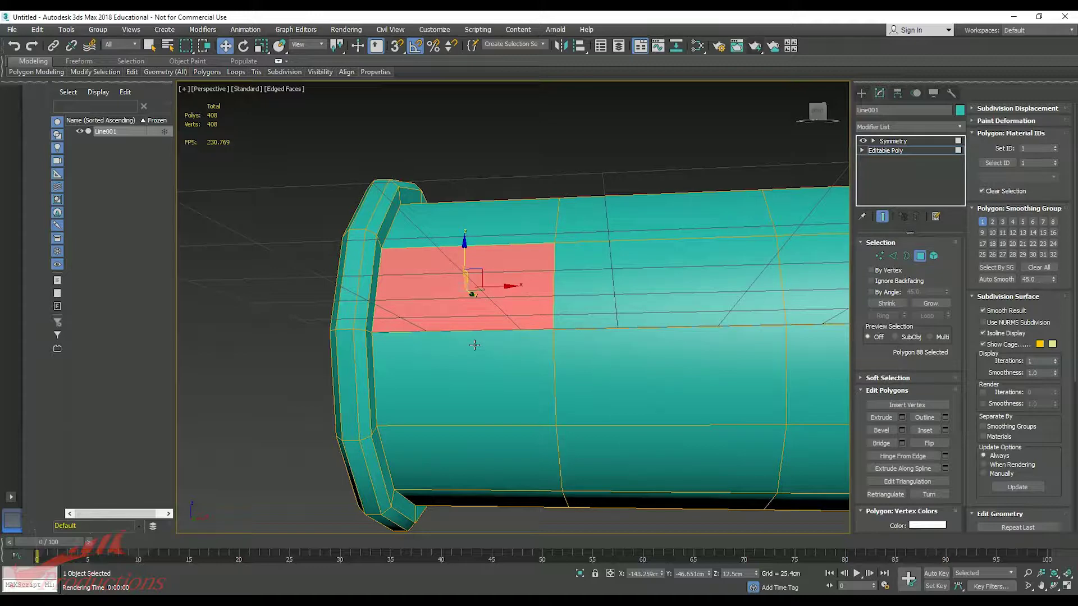
{"action": "scroll", "coordinate": [525, 357], "scroll_direction": "down", "scroll_amount": 4}
{"action": "middle_click_drag", "start_coordinate": [474, 345], "coordinate": [434, 325], "text": "alt"}
{"action": "left_click", "coordinate": [386, 363], "text": "ctrl"}
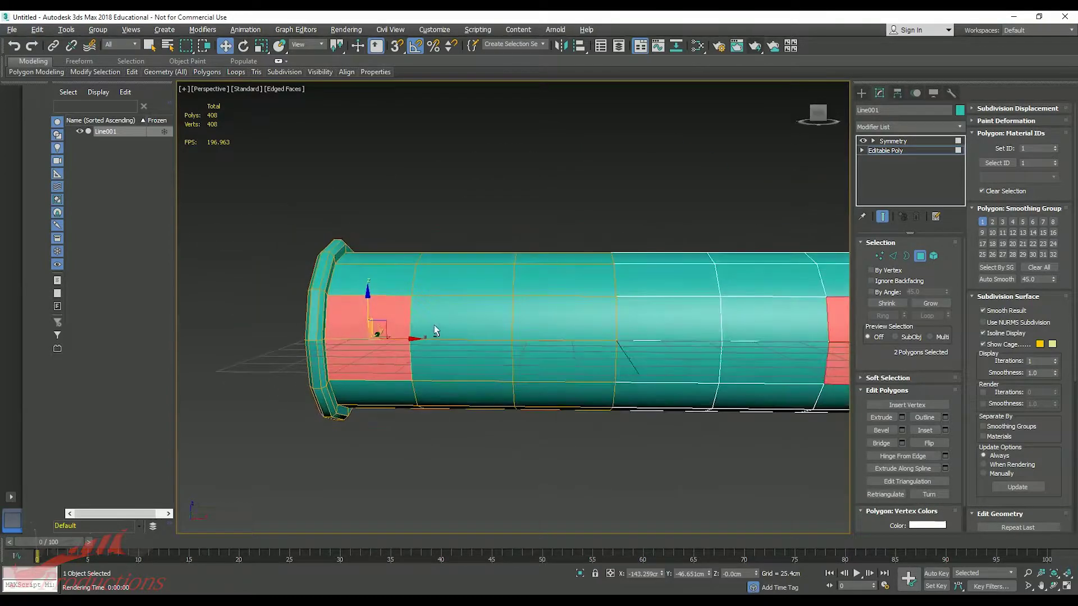
{"action": "left_click", "coordinate": [385, 396], "text": "ctrl"}
{"action": "middle_click_drag", "start_coordinate": [420, 380], "coordinate": [550, 443], "text": "alt"}
{"action": "mouse_move", "coordinate": [328, 376]}
{"action": "middle_mouse_down"}
{"action": "mouse_move", "coordinate": [337, 393]}
{"action": "mouse_move", "coordinate": [323, 381]}
{"action": "middle_mouse_up"}
{"action": "left_click", "coordinate": [353, 308], "text": "ctrl"}
{"action": "middle_click_drag", "start_coordinate": [354, 314], "coordinate": [418, 323], "text": "alt"}
{"action": "left_click", "coordinate": [261, 342], "text": "ctrl"}
{"action": "left_click", "coordinate": [259, 379], "text": "ctrl"}
{"action": "left_click", "coordinate": [261, 415], "text": "ctrl"}
{"action": "middle_click_drag", "start_coordinate": [261, 416], "coordinate": [429, 425], "text": "alt"}
{"action": "left_click", "coordinate": [280, 364], "text": "ctrl"}
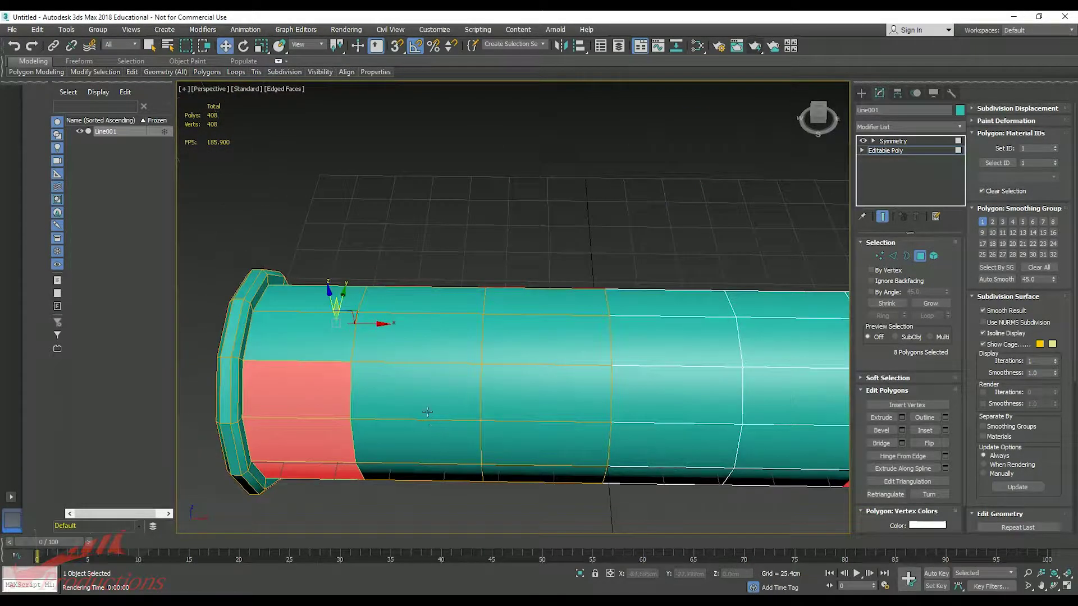
{"action": "left_click", "coordinate": [946, 430]}
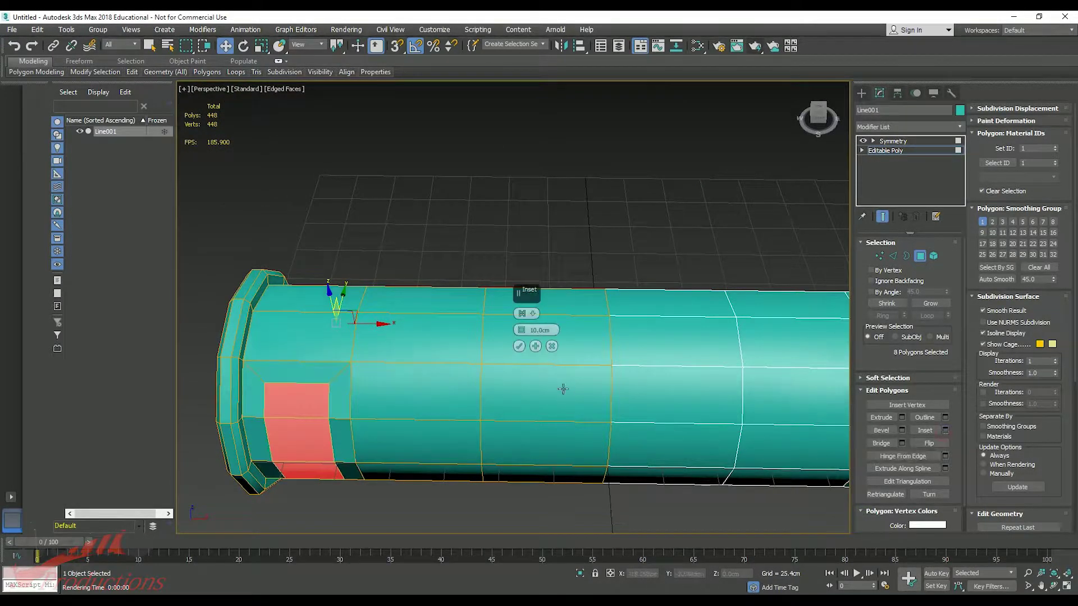
{"action": "left_click", "coordinate": [521, 313]}
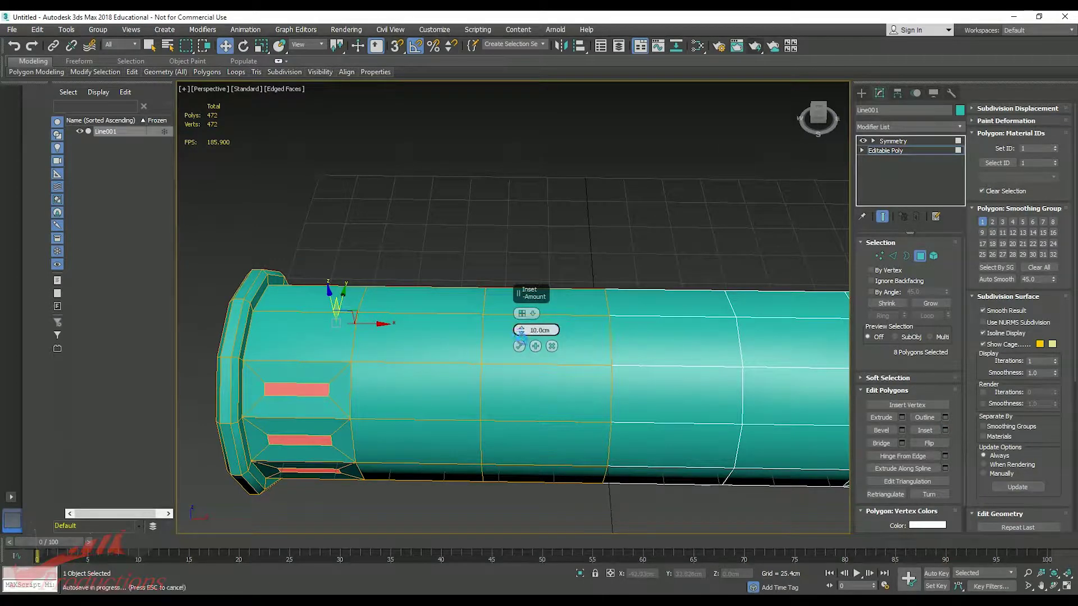
{"action": "left_click", "coordinate": [519, 347]}
{"action": "key", "text": "r"}
{"action": "left_click_drag", "start_coordinate": [386, 299], "coordinate": [404, 309]}
Step: Inset two pairs of lengthwise neighbouring polygons in the free strips beside the rim, using the group option
{"action": "left_click", "coordinate": [310, 349]}
{"action": "left_click", "coordinate": [385, 355], "text": "ctrl"}
{"action": "middle_click_drag", "start_coordinate": [466, 478], "coordinate": [455, 315], "text": "alt"}
{"action": "left_click", "coordinate": [292, 466], "text": "ctrl"}
{"action": "left_click", "coordinate": [349, 449], "text": "ctrl"}
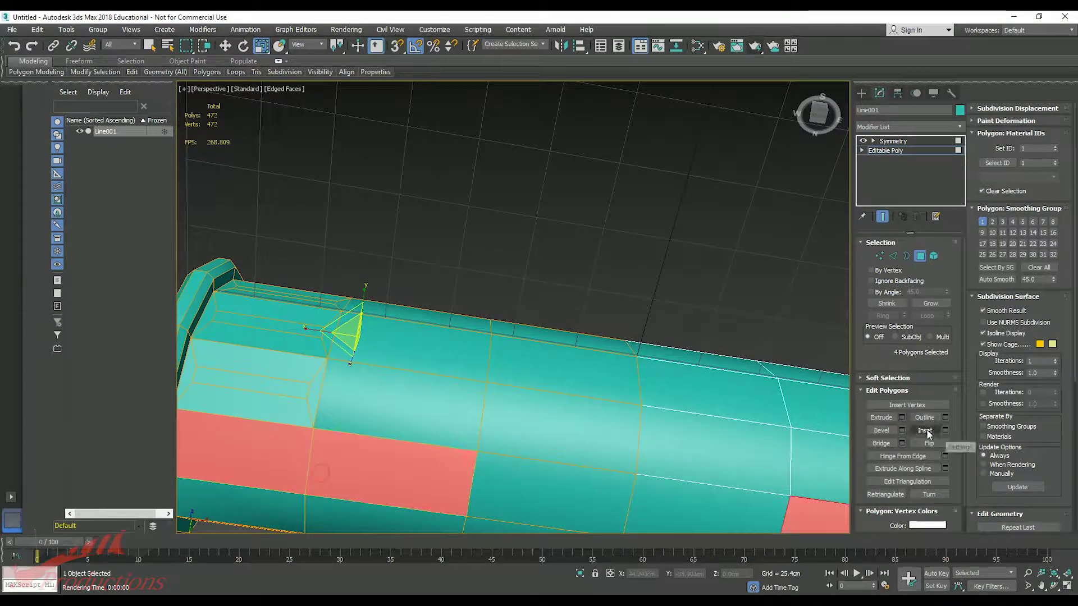
{"action": "left_click", "coordinate": [946, 430]}
{"action": "left_click", "coordinate": [523, 313]}
{"action": "left_click", "coordinate": [519, 346]}
{"action": "middle_click_drag", "start_coordinate": [626, 438], "coordinate": [421, 375], "text": "alt"}
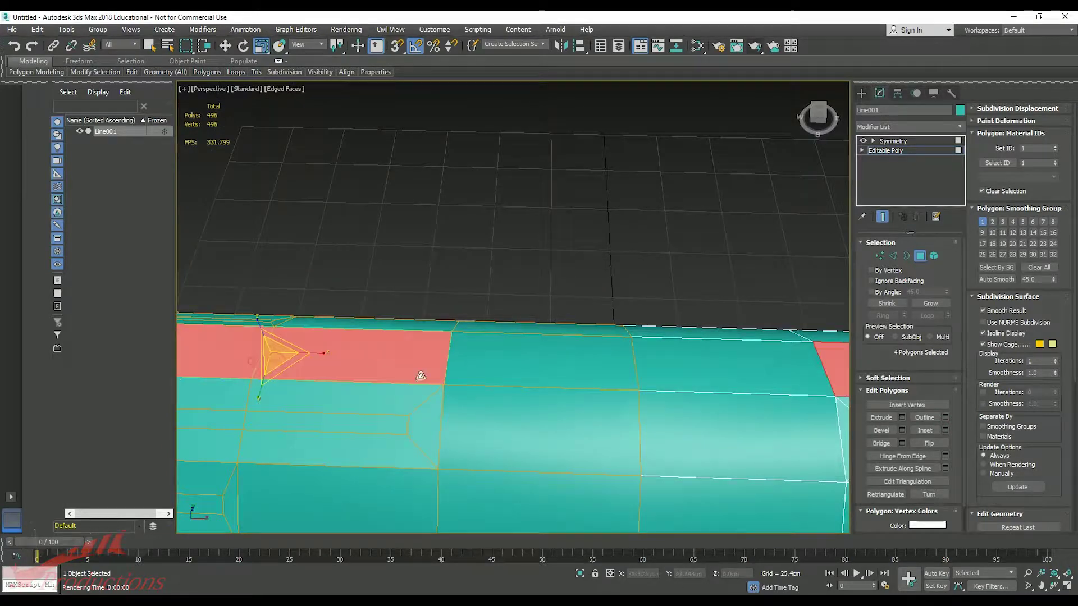
Step: Inset the two selected pairs of polygons in the free strips beside the rim, and try extruding the inset faces
{"action": "left_click", "coordinate": [945, 430]}
{"action": "left_click", "coordinate": [902, 417]}
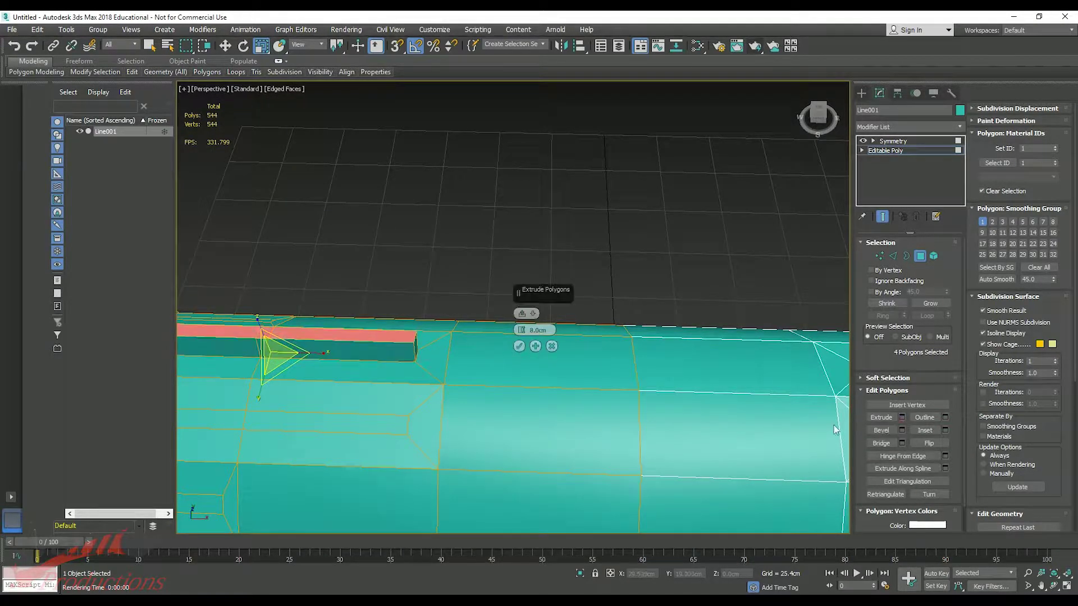
{"action": "key", "text": "ctrl+z"}
Step: Select all sixteen inset strip faces around the tube end and extrude them by 4 cm
{"action": "scroll", "coordinate": [550, 350], "scroll_direction": "down", "scroll_amount": 4}
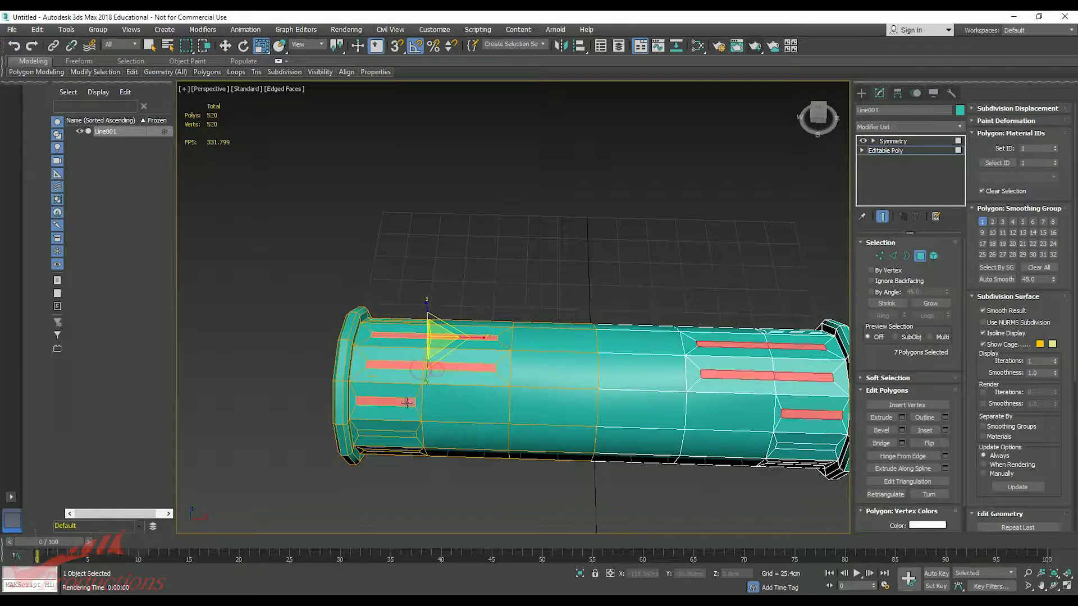
{"action": "middle_click_drag", "start_coordinate": [422, 442], "coordinate": [387, 409], "text": "alt"}
{"action": "left_click", "coordinate": [385, 408], "text": "ctrl"}
{"action": "left_click", "coordinate": [397, 476], "text": "ctrl"}
{"action": "middle_click_drag", "start_coordinate": [397, 477], "coordinate": [556, 444], "text": "alt"}
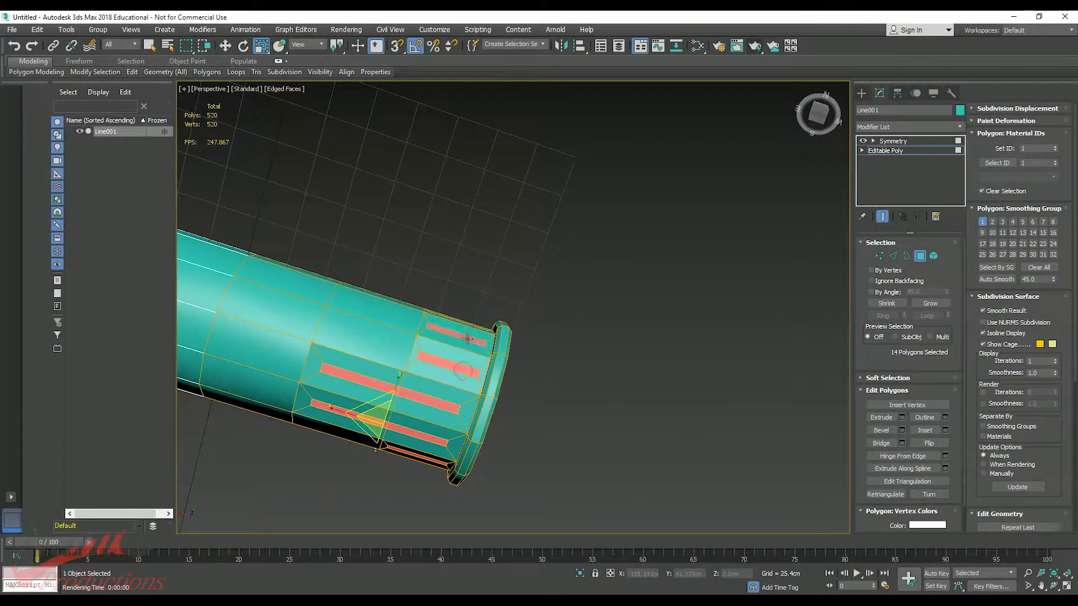
{"action": "middle_click_drag", "start_coordinate": [467, 339], "coordinate": [436, 386], "text": "alt"}
{"action": "left_click", "coordinate": [435, 347], "text": "ctrl"}
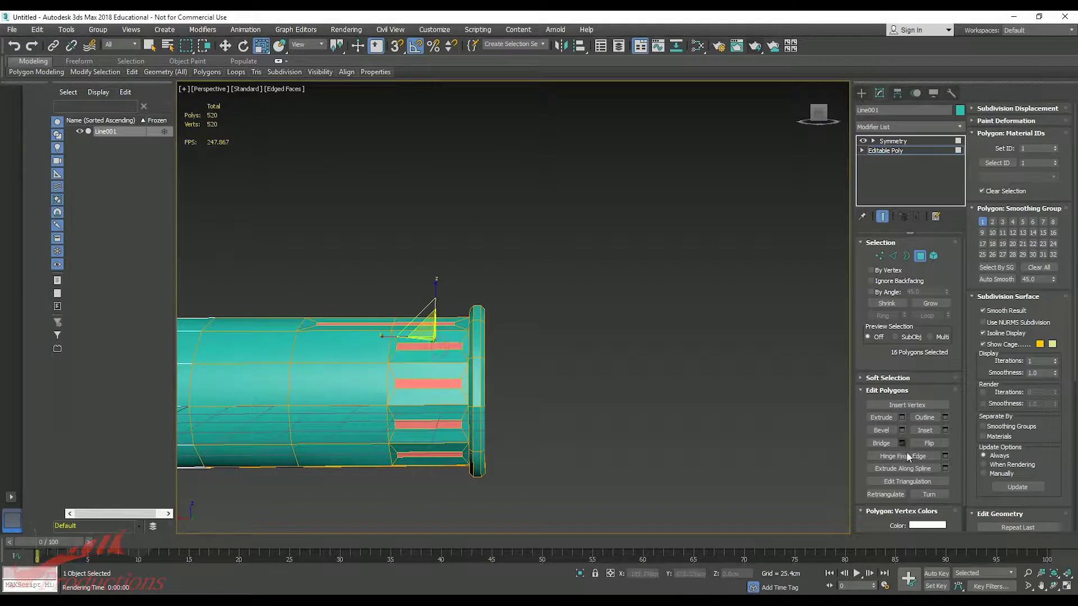
{"action": "left_click", "coordinate": [902, 418]}
{"action": "middle_click_drag", "start_coordinate": [584, 397], "coordinate": [528, 336], "text": "alt"}
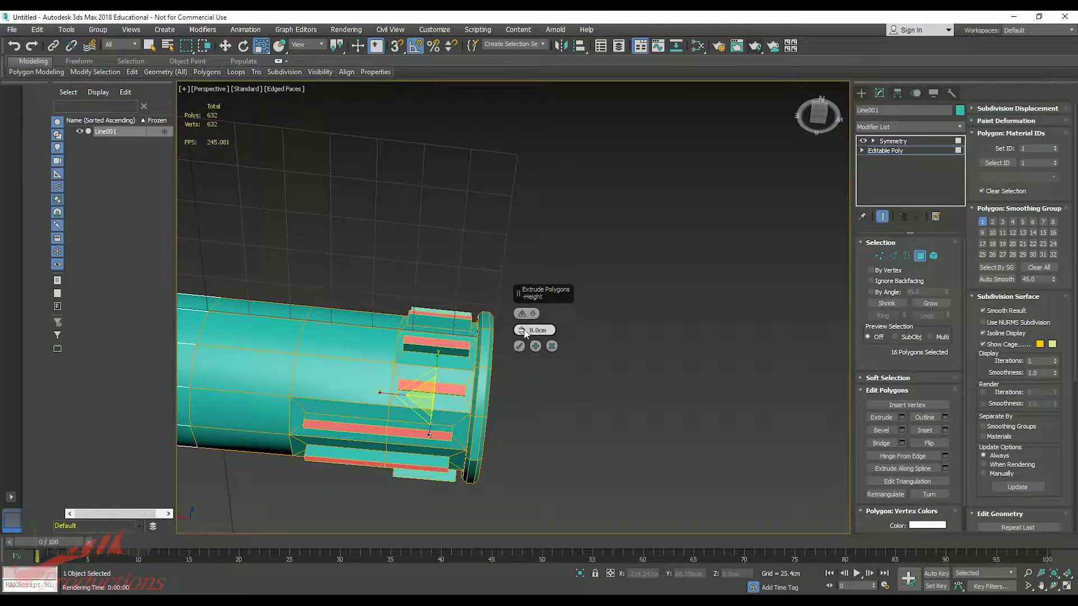
{"action": "left_click_drag", "start_coordinate": [525, 333], "coordinate": [521, 333]}
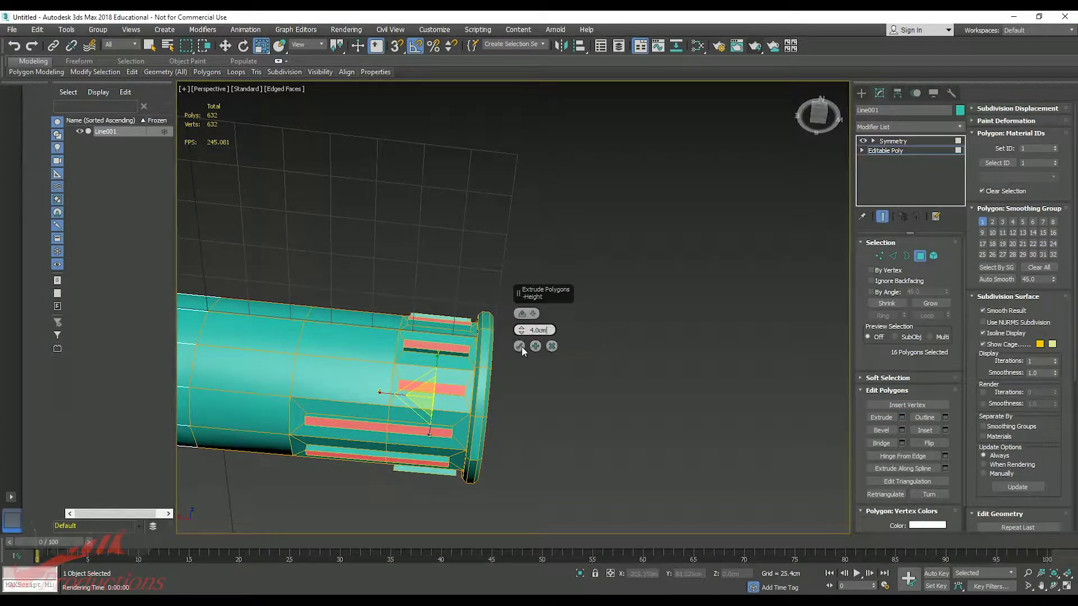
{"action": "left_click", "coordinate": [519, 346]}
Step: Chamfer the 32 long outer edges of the raised strips by about 1.4 cm and return to polygon editing
{"action": "key", "text": "2"}
{"action": "scroll", "coordinate": [448, 365], "scroll_direction": "up", "scroll_amount": 4}
{"action": "middle_click_drag", "start_coordinate": [444, 387], "coordinate": [453, 356], "text": "alt"}
{"action": "left_click", "coordinate": [427, 336]}
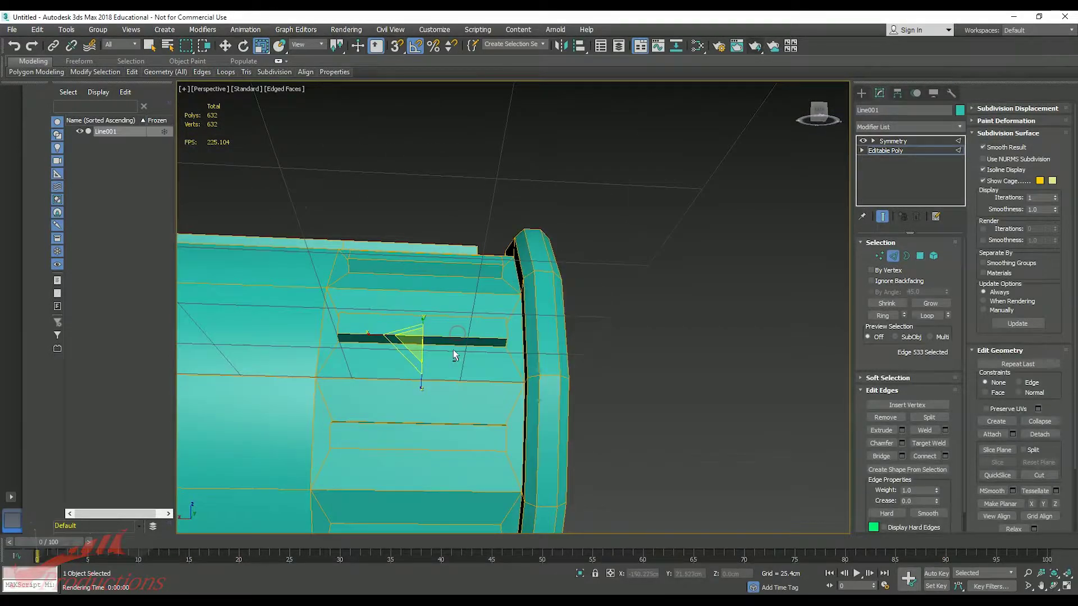
{"action": "scroll", "coordinate": [453, 356], "scroll_direction": "up", "scroll_amount": 2}
{"action": "left_click", "coordinate": [448, 337], "text": "ctrl"}
{"action": "middle_click_drag", "start_coordinate": [448, 313], "coordinate": [442, 345], "text": "alt"}
{"action": "left_click", "coordinate": [456, 203], "text": "ctrl"}
{"action": "middle_click_drag", "start_coordinate": [457, 174], "coordinate": [455, 282], "text": "alt"}
{"action": "left_click", "coordinate": [461, 224], "text": "ctrl"}
{"action": "scroll", "coordinate": [387, 269], "scroll_direction": "up", "scroll_amount": 4}
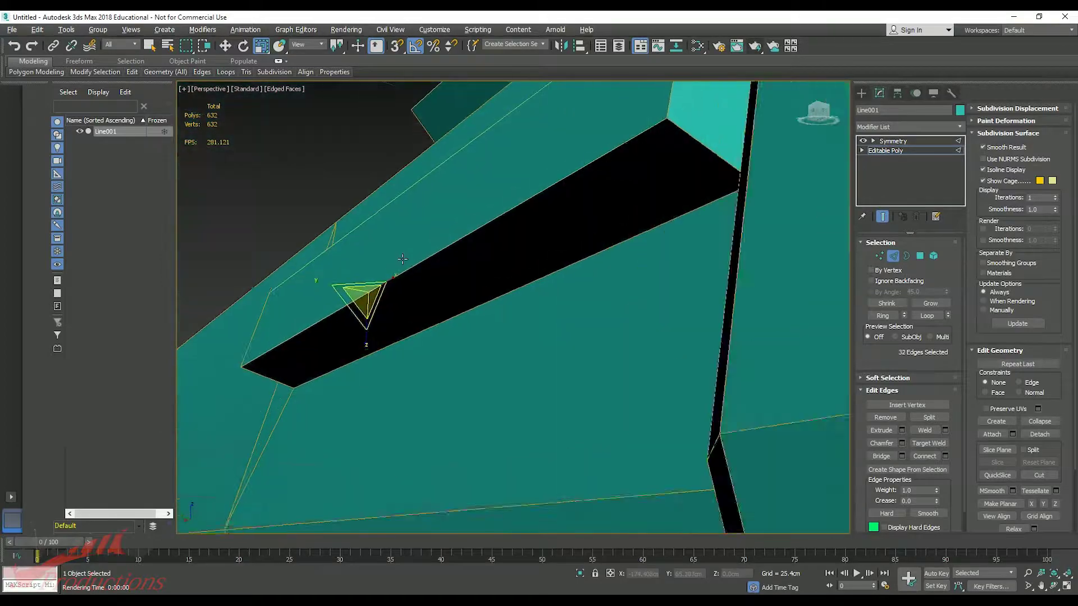
{"action": "scroll", "coordinate": [399, 253], "scroll_direction": "down", "scroll_amount": 5}
{"action": "middle_click_drag", "start_coordinate": [400, 252], "coordinate": [550, 303], "text": "alt"}
{"action": "scroll", "coordinate": [616, 196], "scroll_direction": "up", "scroll_amount": 5}
{"action": "left_click", "coordinate": [614, 200], "text": "ctrl"}
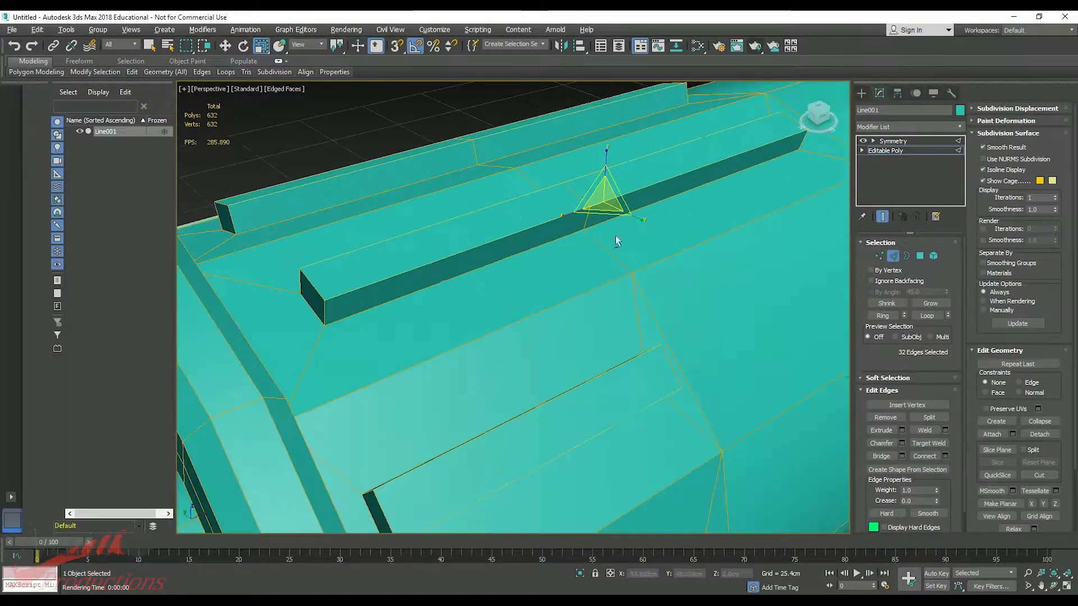
{"action": "left_click", "coordinate": [902, 443]}
{"action": "middle_click_drag", "start_coordinate": [696, 342], "coordinate": [630, 315], "text": "alt"}
{"action": "left_click_drag", "start_coordinate": [520, 327], "coordinate": [533, 332]}
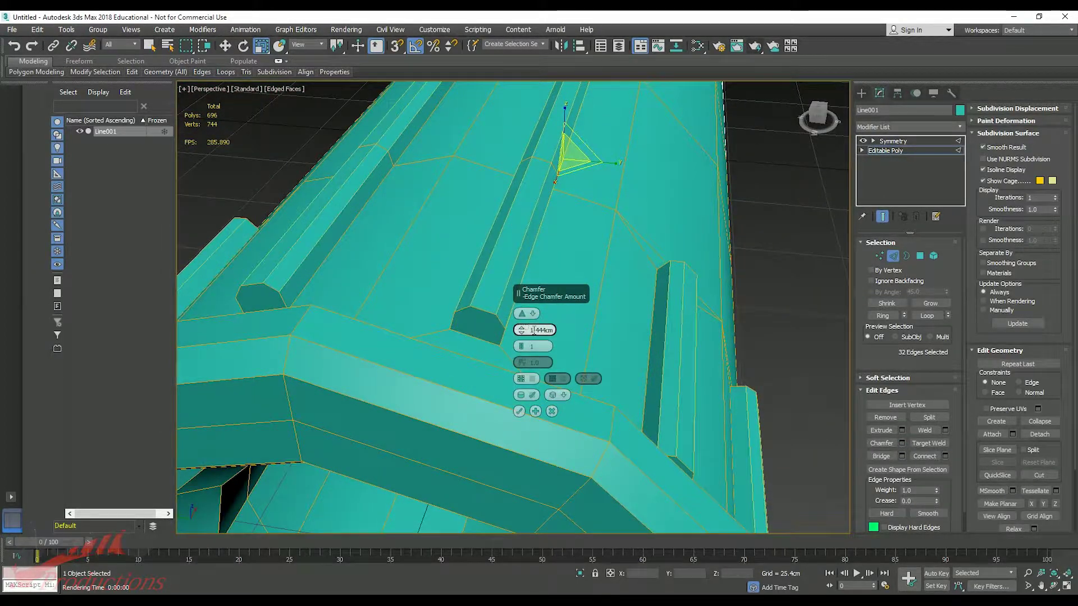
{"action": "left_click", "coordinate": [519, 413]}
{"action": "scroll", "coordinate": [517, 413], "scroll_direction": "down", "scroll_amount": 5}
{"action": "middle_click_drag", "start_coordinate": [518, 413], "coordinate": [612, 417], "text": "alt"}
{"action": "key", "text": "4"}
{"action": "left_click", "coordinate": [465, 396]}
{"action": "middle_click_drag", "start_coordinate": [509, 435], "coordinate": [561, 385]}
{"action": "left_click", "coordinate": [523, 295]}
{"action": "left_click", "coordinate": [524, 325], "text": "ctrl"}
Step: Bevel four polygons spaced around the tube between the strips and its middle into recesses with a height of -6 cm
{"action": "left_click", "coordinate": [473, 357]}
{"action": "middle_click_drag", "start_coordinate": [494, 383], "coordinate": [487, 347], "text": "alt"}
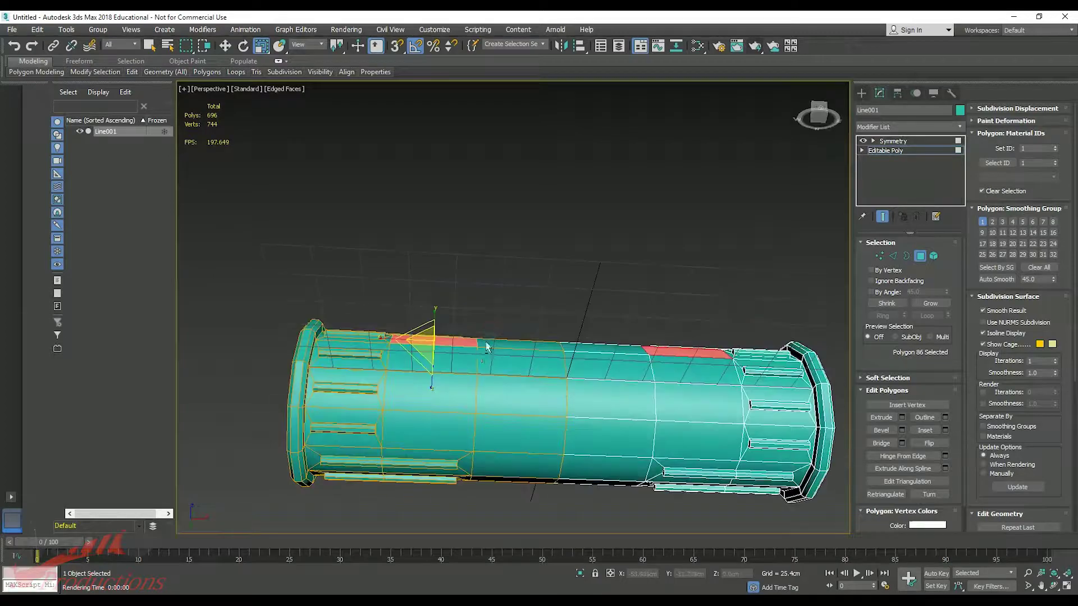
{"action": "left_click", "coordinate": [458, 430], "text": "ctrl"}
{"action": "middle_click_drag", "start_coordinate": [515, 499], "coordinate": [698, 499], "text": "alt"}
{"action": "left_click", "coordinate": [456, 411], "text": "ctrl"}
{"action": "middle_click_drag", "start_coordinate": [456, 411], "coordinate": [459, 457], "text": "alt"}
{"action": "left_click", "coordinate": [460, 363], "text": "ctrl"}
{"action": "middle_click_drag", "start_coordinate": [431, 330], "coordinate": [660, 320], "text": "alt"}
{"action": "middle_click_drag", "start_coordinate": [659, 320], "coordinate": [556, 298]}
{"action": "left_click", "coordinate": [903, 443]}
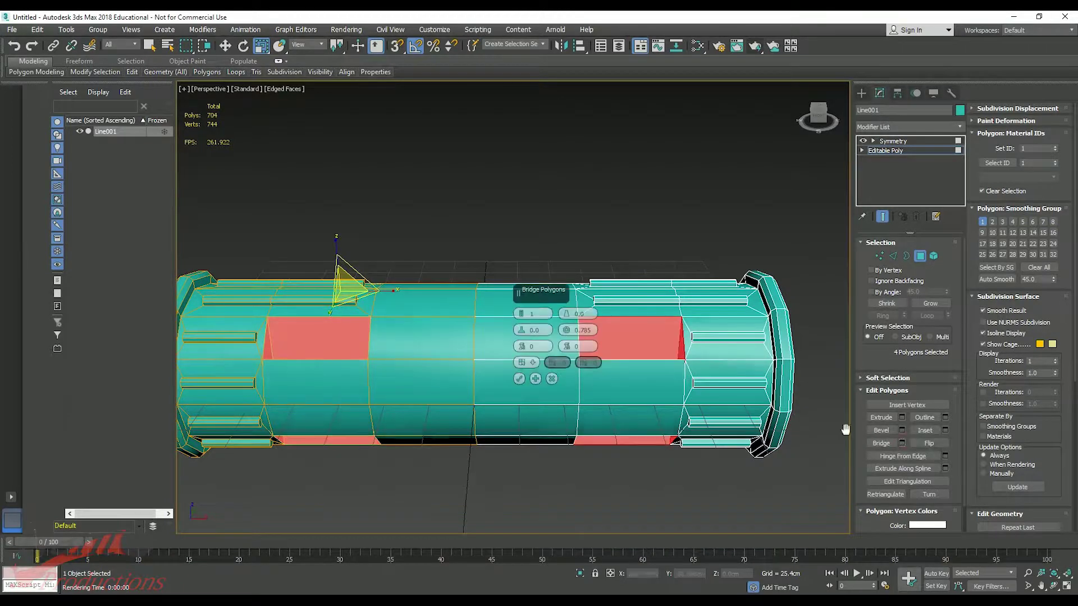
{"action": "left_click", "coordinate": [553, 378]}
{"action": "left_click", "coordinate": [902, 430]}
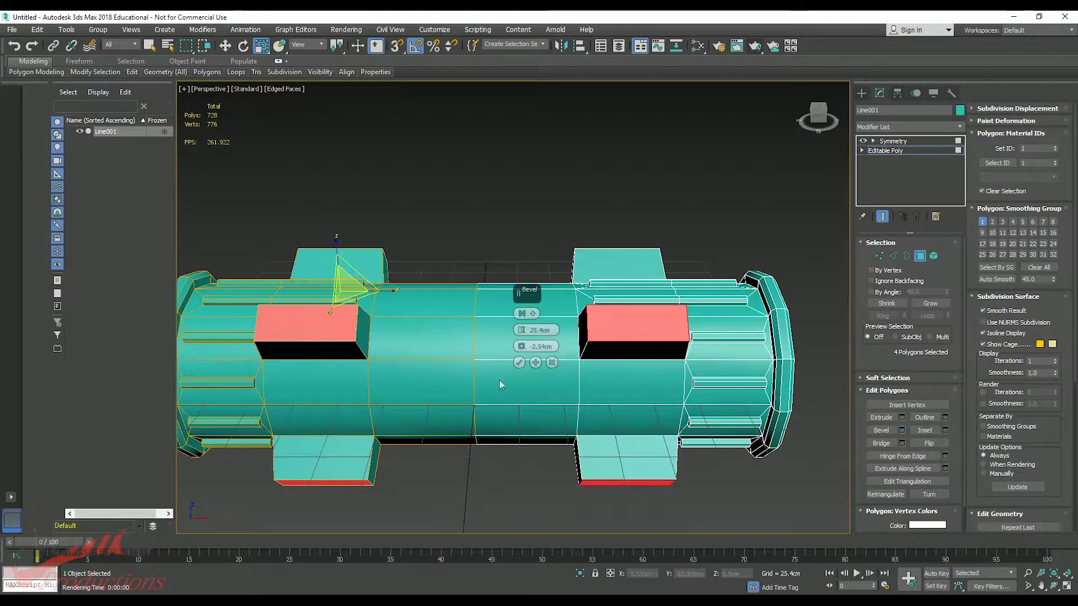
{"action": "left_click_drag", "start_coordinate": [525, 335], "coordinate": [527, 378]}
{"action": "key", "text": "BackSpace"}
{"action": "left_click_drag", "start_coordinate": [538, 347], "coordinate": [546, 347]}
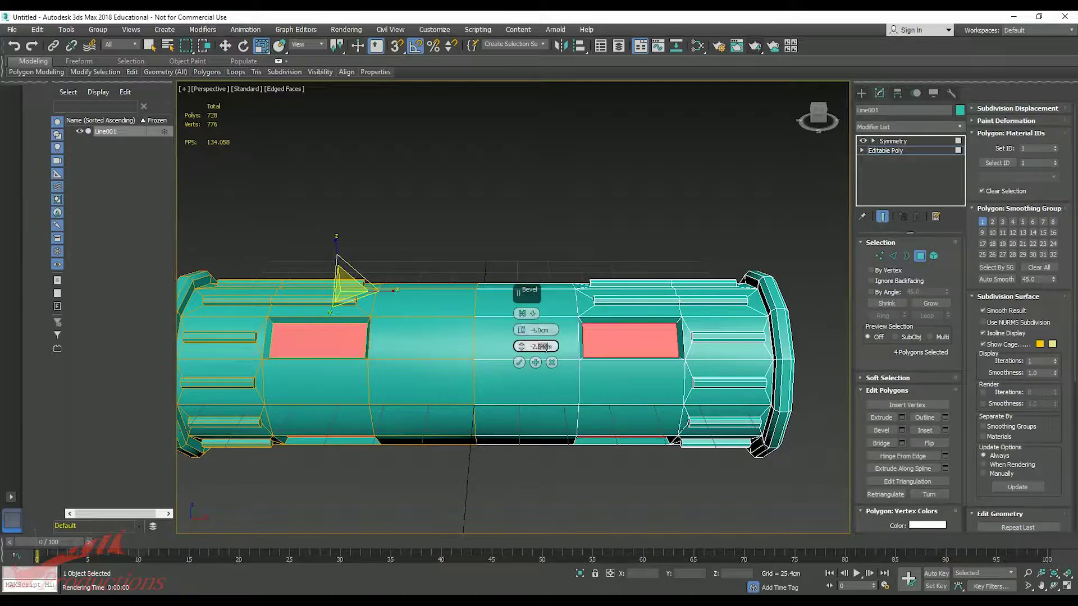
{"action": "middle_click_drag", "start_coordinate": [582, 359], "coordinate": [674, 351], "text": "alt"}
{"action": "left_click", "coordinate": [520, 363]}
{"action": "middle_click_drag", "start_coordinate": [524, 366], "coordinate": [508, 402], "text": "alt"}
{"action": "left_click", "coordinate": [585, 482]}
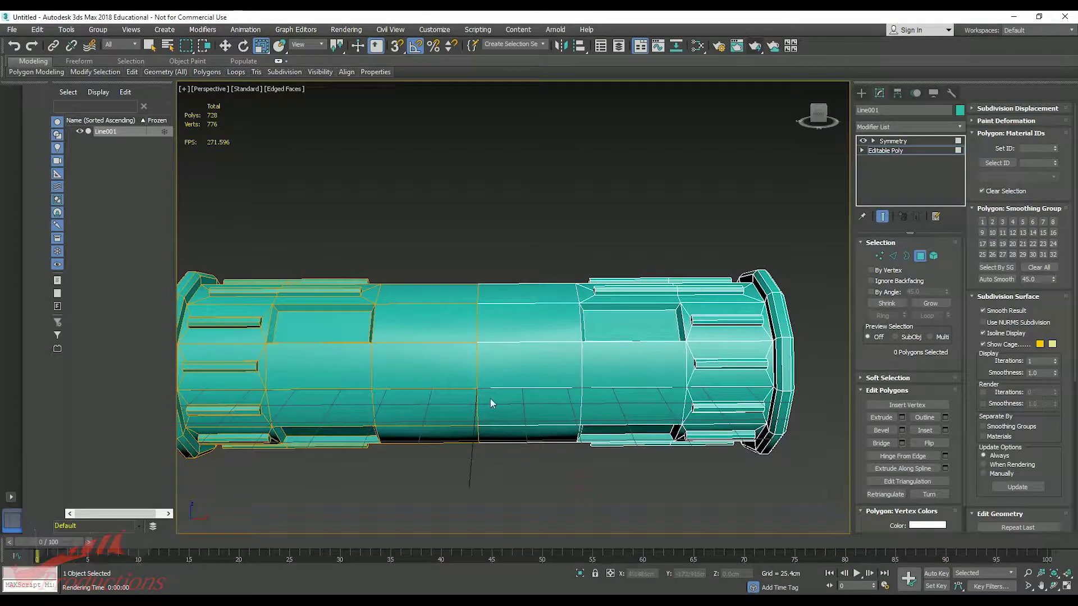
Step: Convert the mirrored tube to an Editable Poly, collapsing the Symmetry modifier
{"action": "right_click", "coordinate": [519, 366]}
{"action": "mouse_move", "coordinate": [567, 483]}
{"action": "left_click", "coordinate": [637, 492]}
Step: Delete one lengthwise half of the tube's polygons using the Right view, and return to the Perspective view
{"action": "middle_click_drag", "start_coordinate": [642, 392], "coordinate": [794, 197], "text": "alt"}
{"action": "left_click", "coordinate": [818, 112]}
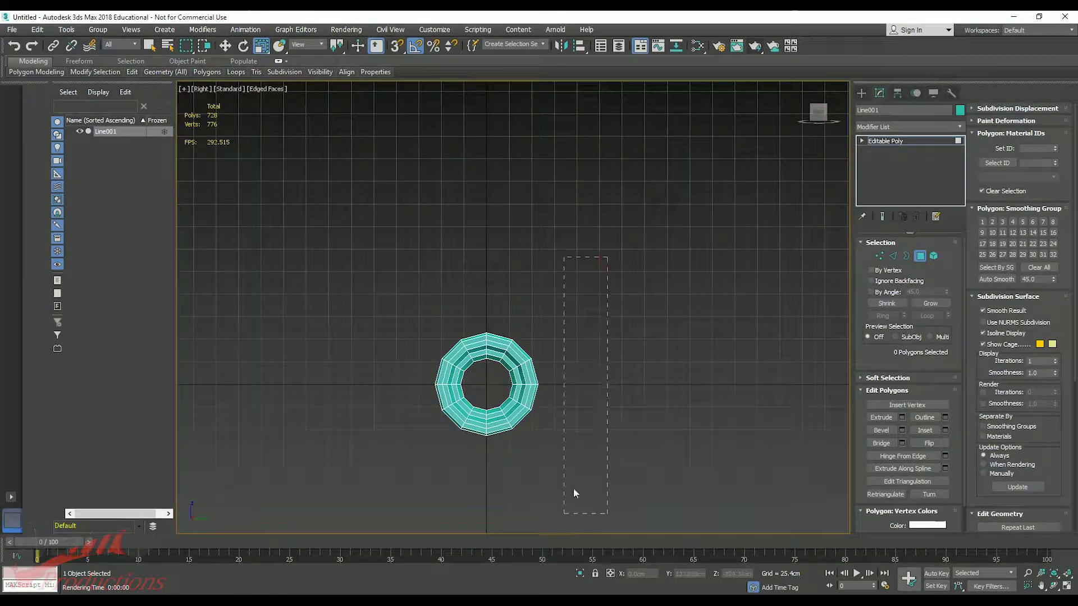
{"action": "left_click_drag", "start_coordinate": [494, 558], "coordinate": [495, 559]}
{"action": "key", "text": "Delete"}
{"action": "key", "text": "p"}
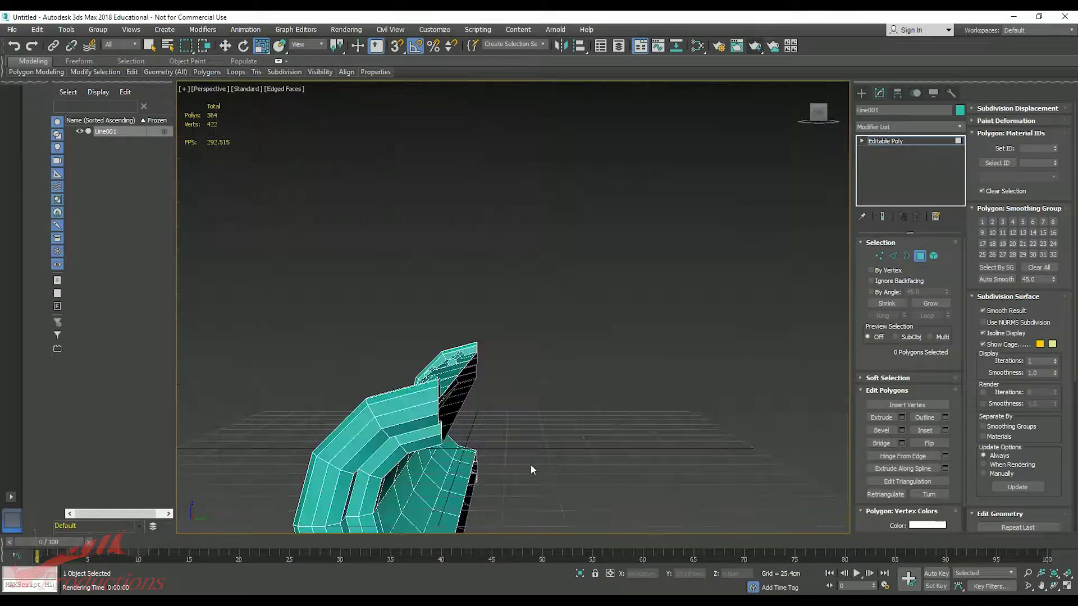
Step: Add a Symmetry modifier and adjust its mirror axis and flip option to rebuild the deleted lengthwise half
{"action": "left_click", "coordinate": [919, 257]}
{"action": "left_click", "coordinate": [937, 128]}
{"action": "key", "text": "s"}
{"action": "key", "text": "s"}
{"action": "key", "text": "s"}
{"action": "key", "text": "s"}
{"action": "left_click", "coordinate": [901, 366]}
{"action": "left_click", "coordinate": [886, 151]}
{"action": "left_click", "coordinate": [896, 140]}
{"action": "left_click", "coordinate": [904, 264]}
{"action": "left_click", "coordinate": [924, 265]}
{"action": "left_click", "coordinate": [903, 264]}
{"action": "left_click", "coordinate": [890, 276]}
Step: Select the two-by-two block of four polygons at the middle of the tube's side in the Editable Poly
{"action": "left_click", "coordinate": [903, 153]}
{"action": "left_click", "coordinate": [920, 255]}
{"action": "middle_click_drag", "start_coordinate": [539, 306], "coordinate": [672, 340], "text": "alt"}
{"action": "left_click", "coordinate": [539, 270]}
{"action": "left_click", "coordinate": [497, 271], "text": "ctrl"}
{"action": "left_click", "coordinate": [496, 302], "text": "ctrl"}
{"action": "middle_click_drag", "start_coordinate": [536, 309], "coordinate": [534, 296], "text": "alt"}
{"action": "left_click", "coordinate": [542, 314]}
{"action": "left_click", "coordinate": [499, 314], "text": "ctrl"}
{"action": "left_click", "coordinate": [499, 339], "text": "ctrl"}
{"action": "left_click", "coordinate": [567, 348], "text": "ctrl"}
{"action": "middle_click_drag", "start_coordinate": [567, 349], "coordinate": [653, 400], "text": "alt"}
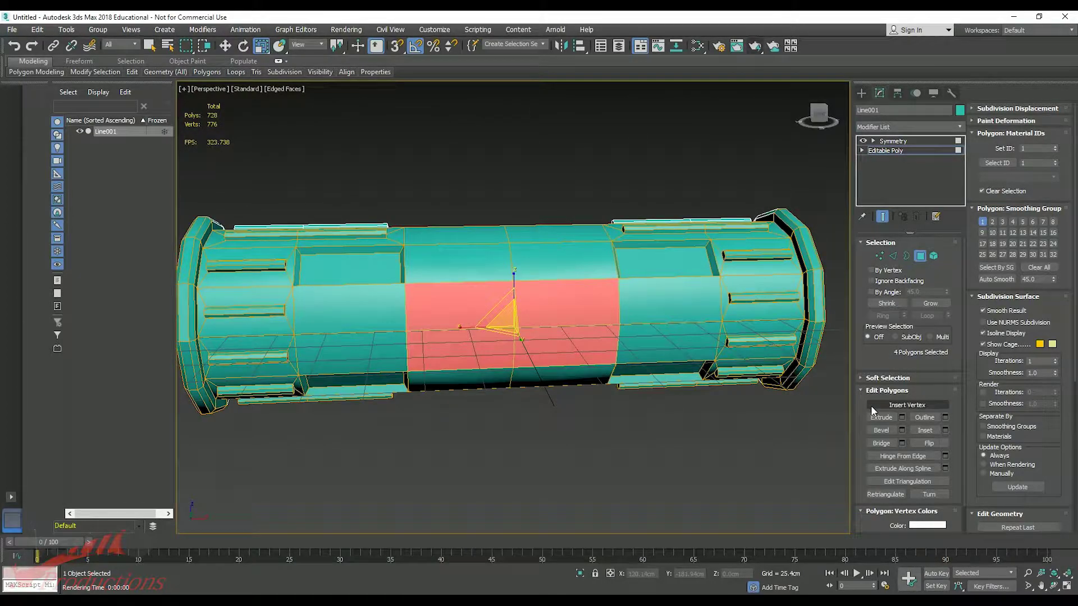
Step: Try insetting the four selected polygons by about 10 cm and extruding them, and undo the attempt
{"action": "left_click", "coordinate": [945, 430]}
{"action": "left_click_drag", "start_coordinate": [530, 325], "coordinate": [529, 313]}
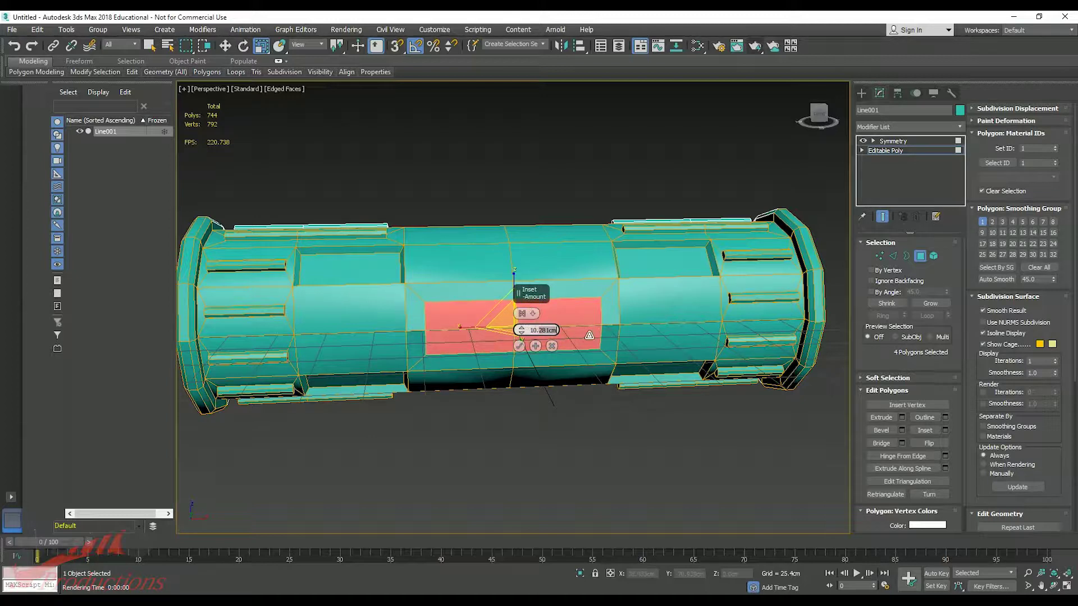
{"action": "key", "text": "Return"}
{"action": "left_click", "coordinate": [902, 418]}
{"action": "middle_click_drag", "start_coordinate": [523, 362], "coordinate": [607, 392], "text": "alt"}
{"action": "left_click", "coordinate": [553, 347]}
{"action": "key", "text": "ctrl+z"}
{"action": "left_click", "coordinate": [901, 418]}
{"action": "left_click", "coordinate": [552, 347]}
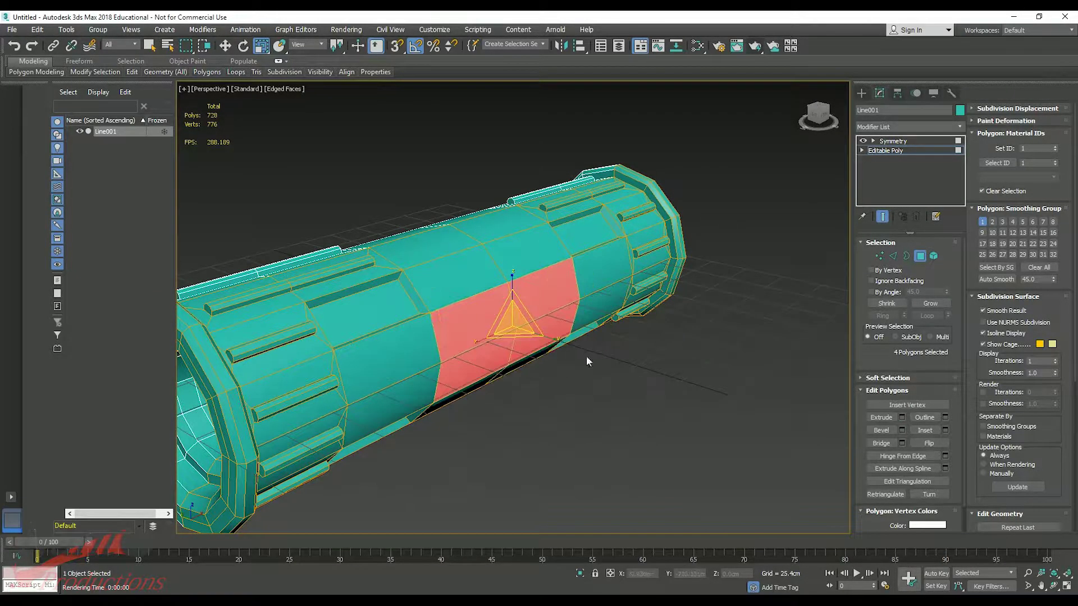
Step: Inset the four selected middle polygons as one group and extrude them outward twice by 4 cm each
{"action": "left_click", "coordinate": [945, 430]}
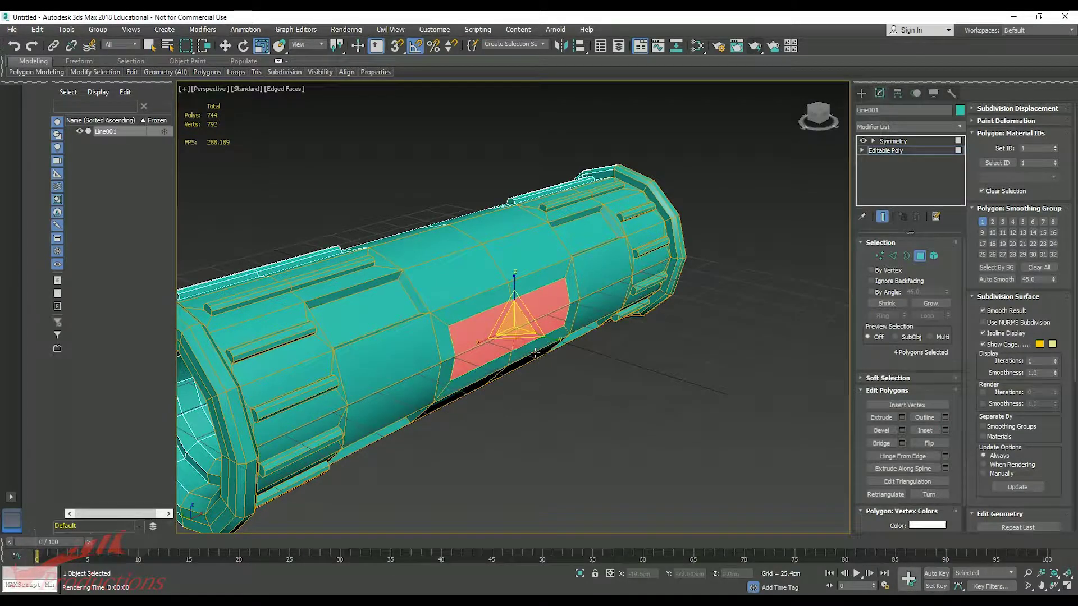
{"action": "left_click", "coordinate": [902, 418]}
{"action": "left_click_drag", "start_coordinate": [522, 330], "coordinate": [605, 344]}
{"action": "key", "text": "BackSpace"}
{"action": "key", "text": "BackSpace"}
{"action": "key", "text": "BackSpace"}
{"action": "key", "text": "BackSpace"}
{"action": "key", "text": "BackSpace"}
{"action": "type", "text": "4"}
{"action": "key", "text": "Return"}
{"action": "middle_click_drag", "start_coordinate": [585, 345], "coordinate": [535, 363], "text": "alt"}
{"action": "left_click", "coordinate": [519, 347]}
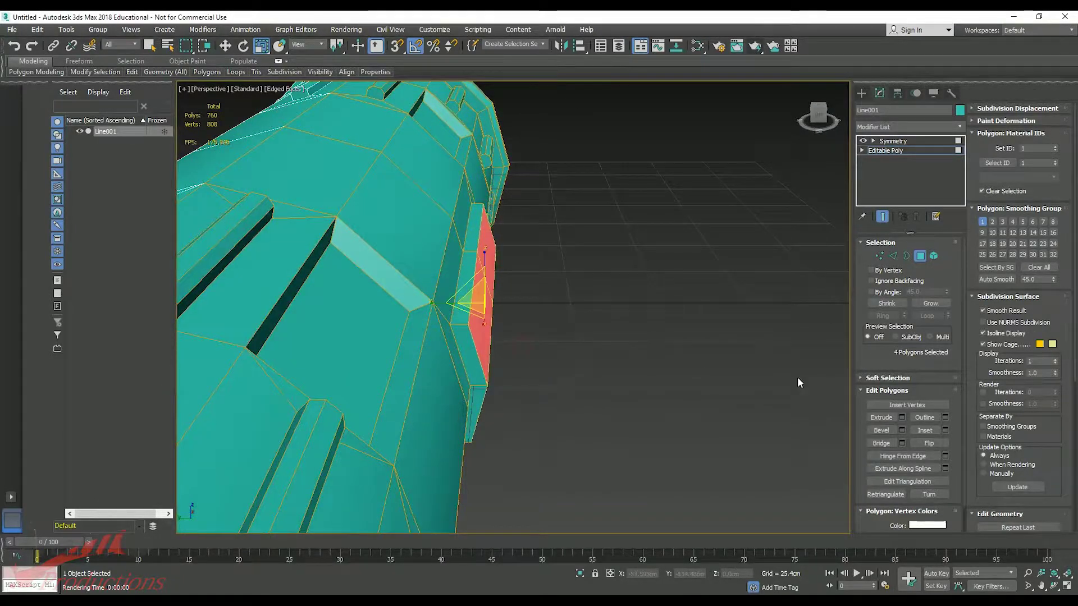
{"action": "left_click", "coordinate": [902, 418]}
{"action": "left_click", "coordinate": [520, 346]}
Step: Extrude the ring of eight side polygons on the raised panel's outer layer by 30 cm along local normals
{"action": "left_click", "coordinate": [487, 358]}
{"action": "left_click", "coordinate": [476, 318], "text": "shift"}
{"action": "middle_click_drag", "start_coordinate": [487, 358], "coordinate": [529, 370], "text": "alt"}
{"action": "left_click", "coordinate": [902, 417]}
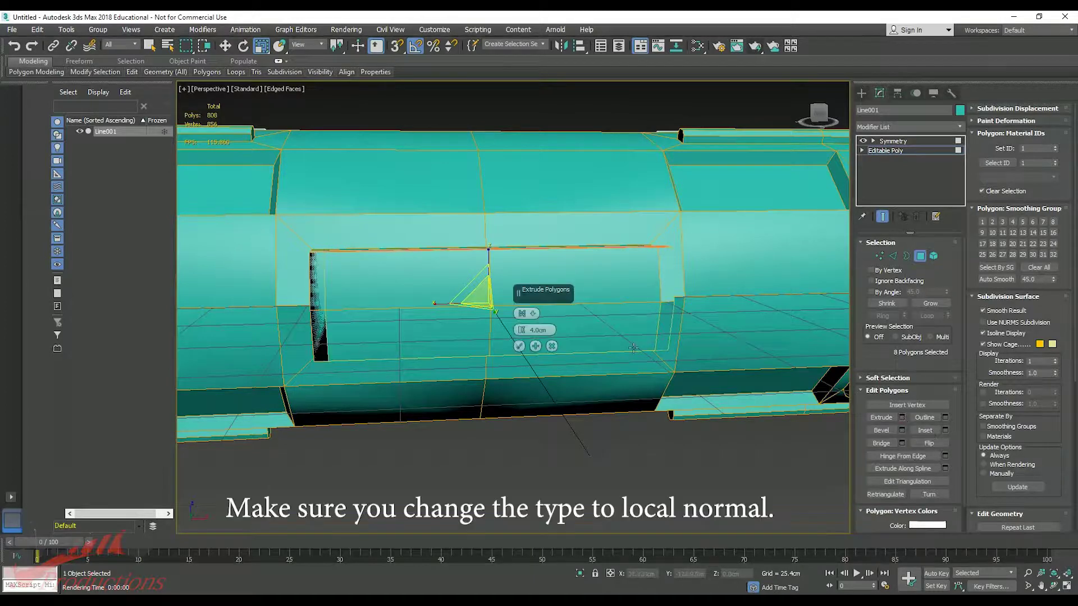
{"action": "left_click", "coordinate": [523, 313]}
{"action": "left_click_drag", "start_coordinate": [522, 330], "coordinate": [538, 314]}
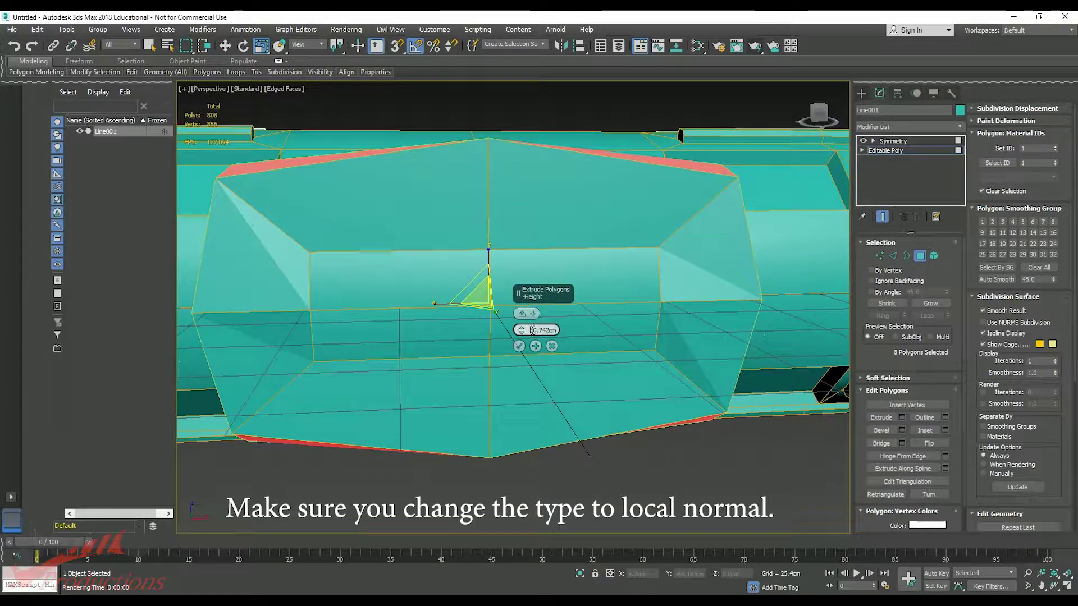
{"action": "type", "text": "30"}
{"action": "key", "text": "Return"}
{"action": "left_click", "coordinate": [519, 348]}
Step: Scale the flange's outer ring of polygons down slightly in height
{"action": "scroll", "coordinate": [444, 314], "scroll_direction": "down", "scroll_amount": 5}
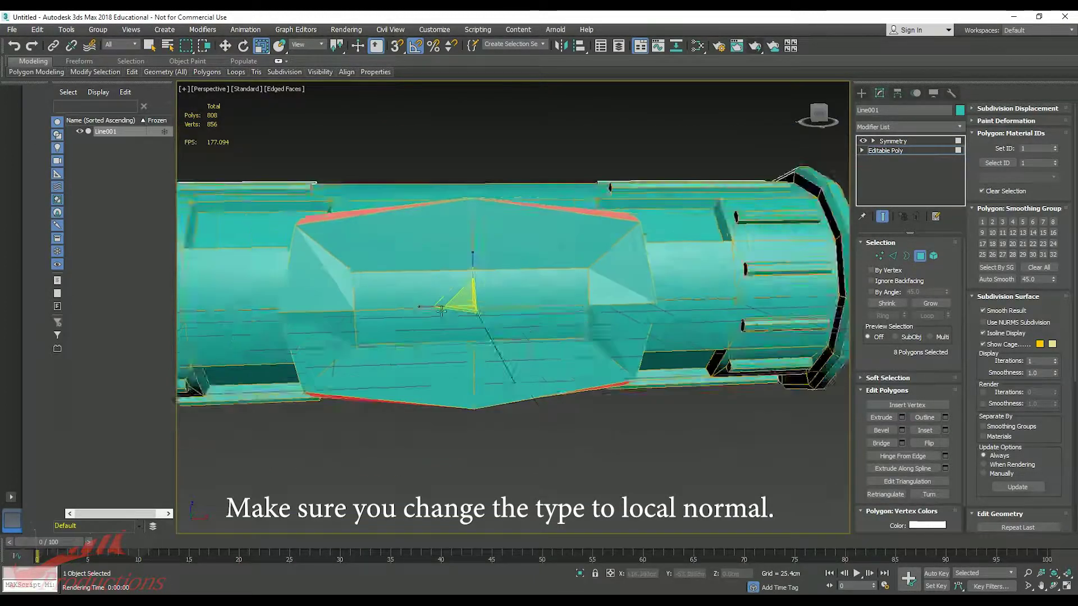
{"action": "middle_click_drag", "start_coordinate": [400, 309], "coordinate": [538, 324], "text": "alt"}
{"action": "left_click_drag", "start_coordinate": [464, 256], "coordinate": [464, 267]}
{"action": "middle_click_drag", "start_coordinate": [579, 328], "coordinate": [468, 331], "text": "alt"}
{"action": "left_click_drag", "start_coordinate": [460, 262], "coordinate": [461, 258]}
Step: Move the flange's front vertices at one upper corner and at the upper middle slightly inward in vertex mode
{"action": "left_click", "coordinate": [880, 256]}
{"action": "middle_click_drag", "start_coordinate": [553, 286], "coordinate": [448, 276], "text": "alt"}
{"action": "scroll", "coordinate": [475, 275], "scroll_direction": "up", "scroll_amount": 4}
{"action": "left_click", "coordinate": [468, 233]}
{"action": "left_click", "coordinate": [231, 45]}
{"action": "middle_click_drag", "start_coordinate": [415, 225], "coordinate": [497, 264], "text": "alt"}
{"action": "left_click_drag", "start_coordinate": [298, 244], "coordinate": [327, 253]}
{"action": "left_click", "coordinate": [819, 114]}
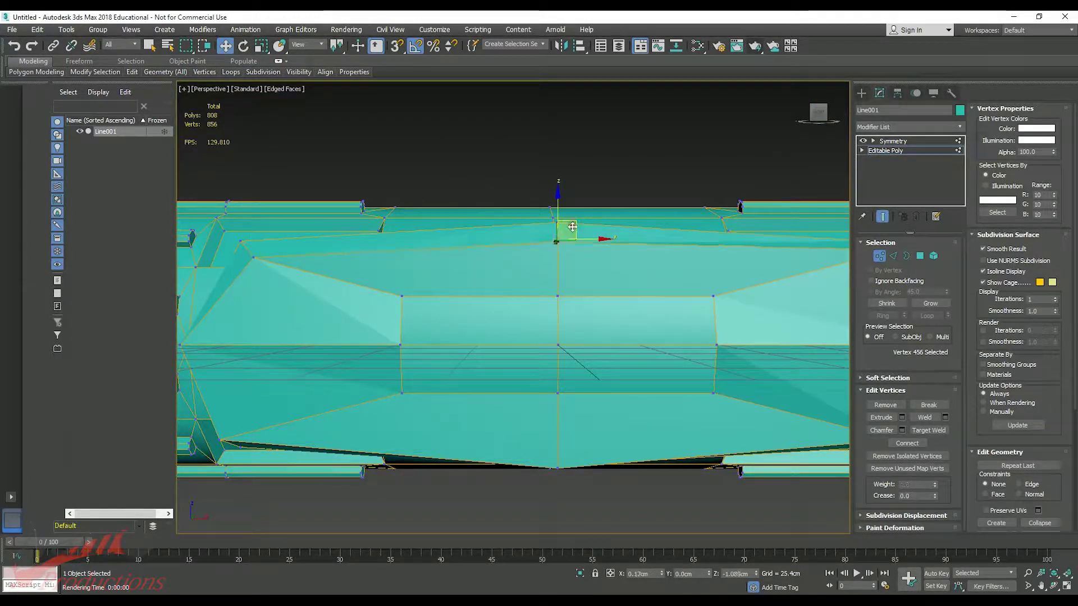
{"action": "left_click_drag", "start_coordinate": [559, 211], "coordinate": [559, 206]}
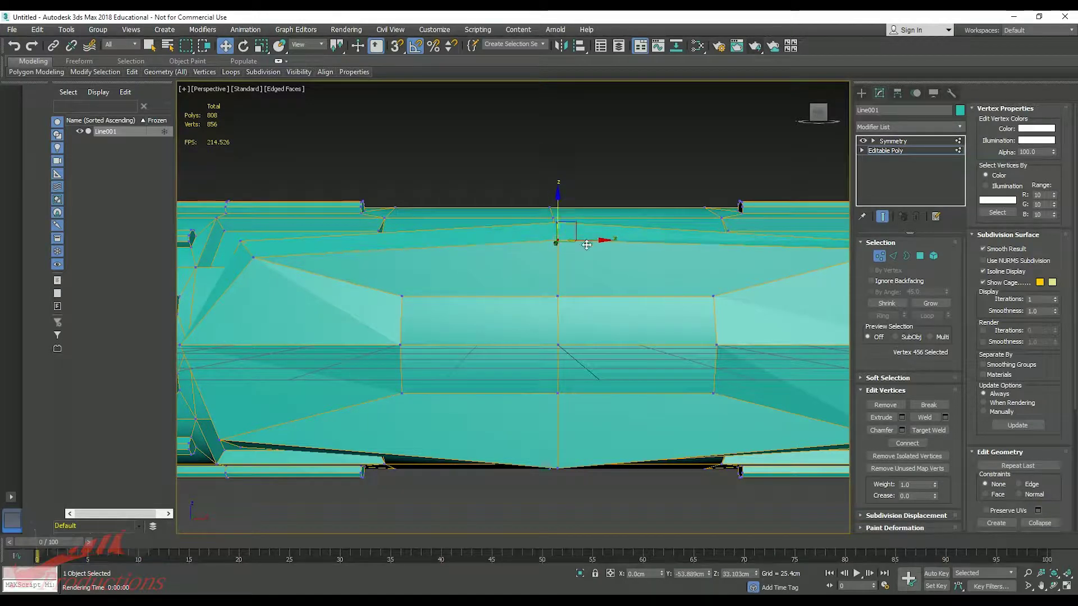
Step: Move the front vertices at the flange's opposite end, both corners and the tip, and at the lower middle inward
{"action": "middle_click_drag", "start_coordinate": [787, 285], "coordinate": [612, 273]}
{"action": "left_click", "coordinate": [720, 236]}
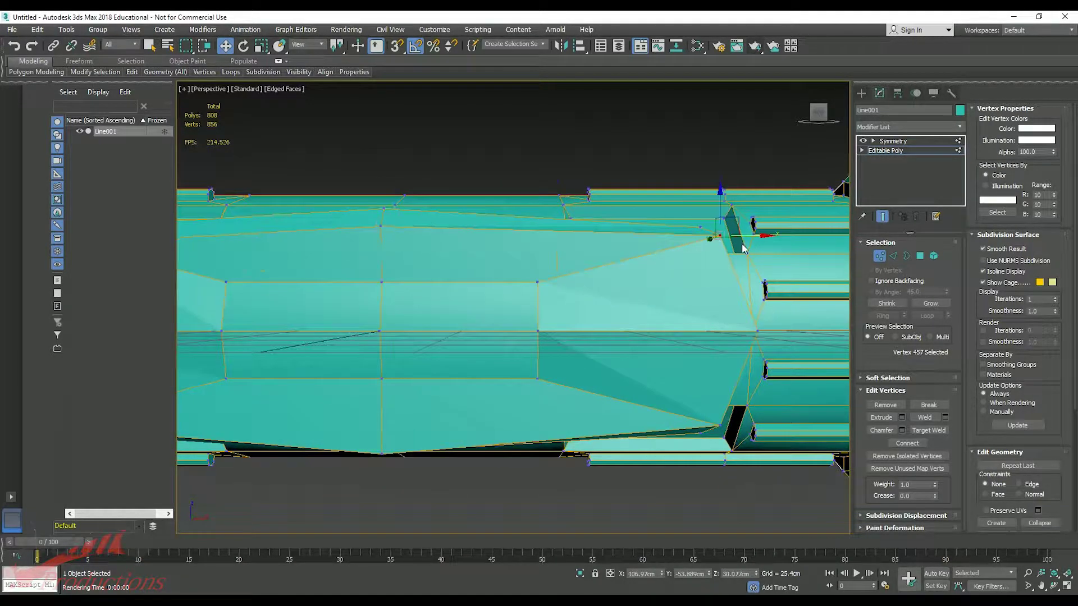
{"action": "left_click_drag", "start_coordinate": [689, 208], "coordinate": [690, 215]}
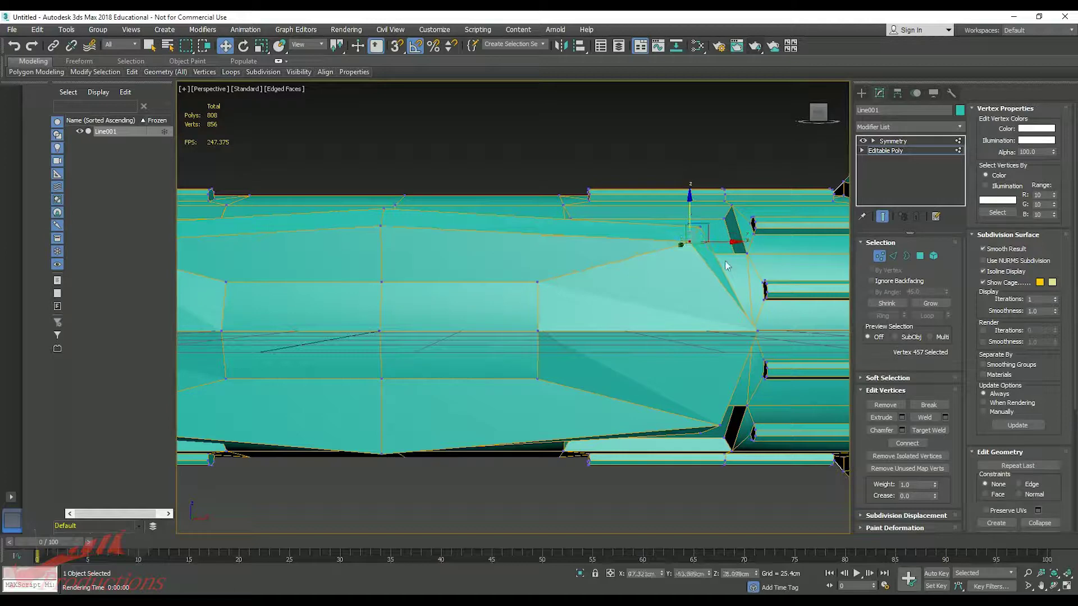
{"action": "left_click", "coordinate": [755, 331]}
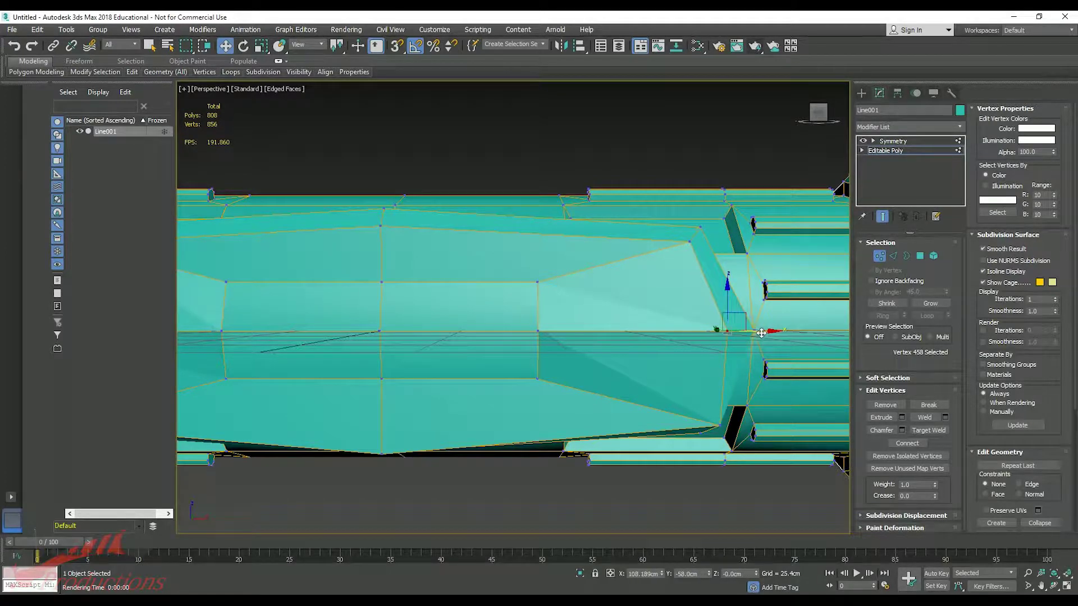
{"action": "left_click_drag", "start_coordinate": [743, 423], "coordinate": [716, 407]}
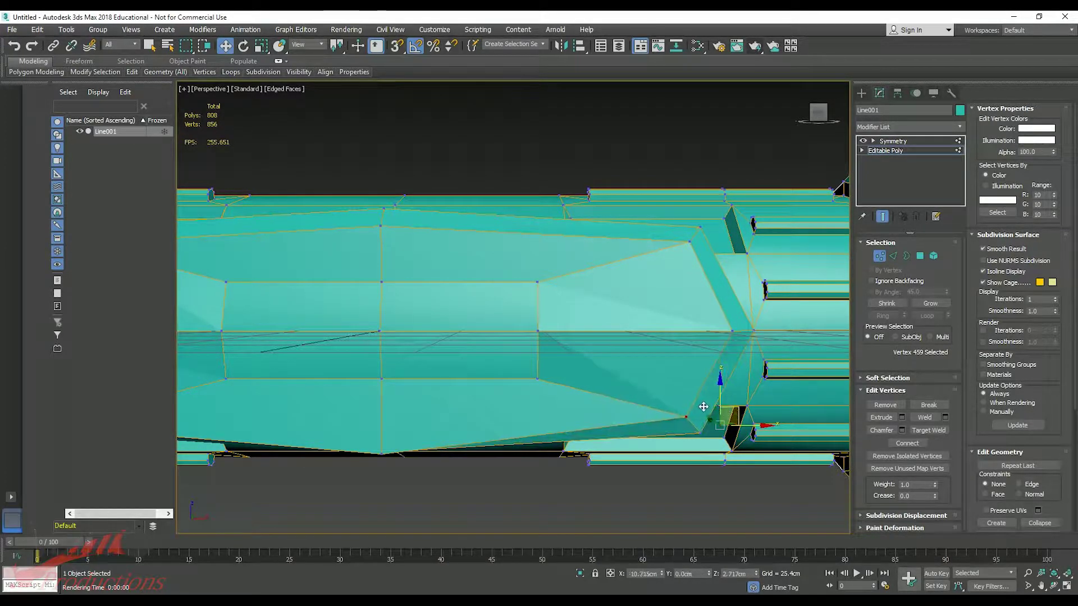
{"action": "left_click_drag", "start_coordinate": [384, 434], "coordinate": [374, 406]}
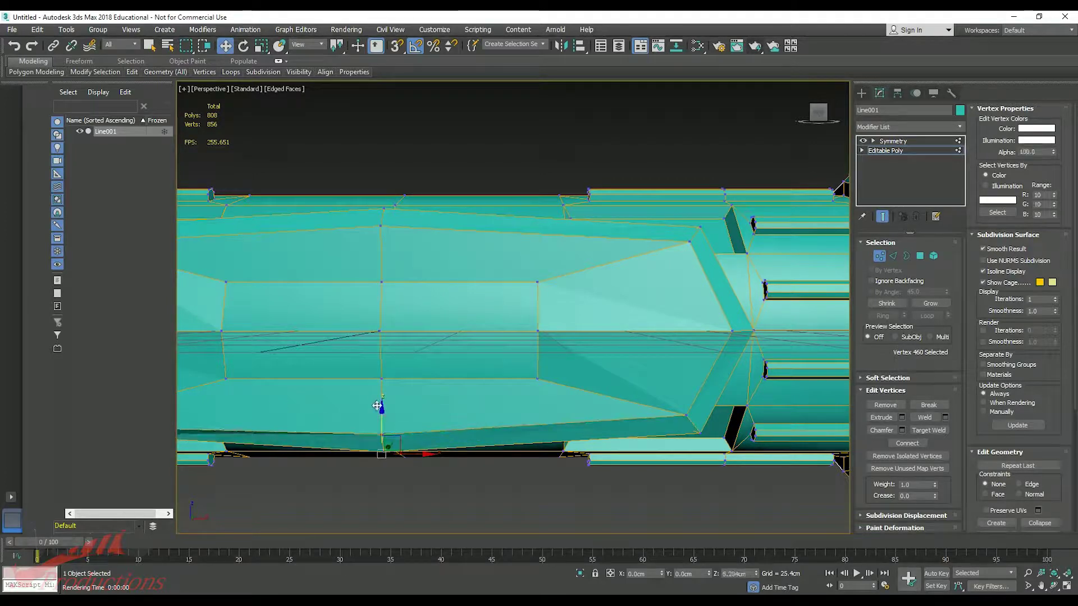
Step: Move the front vertices at the flange's remaining lower corner and tip inward to even out the bevelled border
{"action": "middle_click_drag", "start_coordinate": [303, 417], "coordinate": [654, 447]}
{"action": "left_click", "coordinate": [396, 457]}
{"action": "left_click_drag", "start_coordinate": [428, 458], "coordinate": [446, 436]}
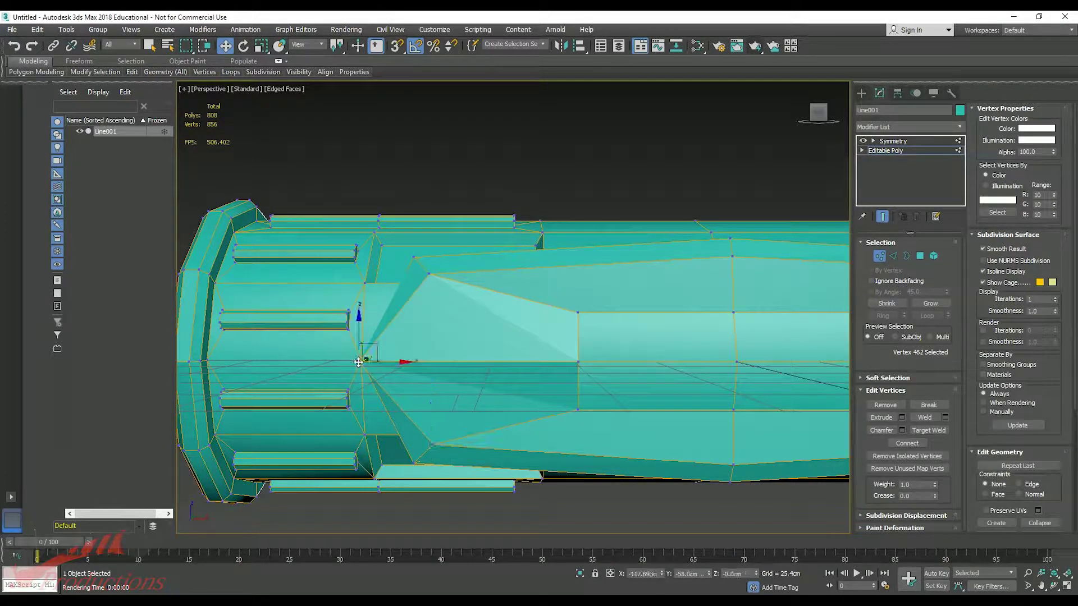
{"action": "left_click_drag", "start_coordinate": [359, 363], "coordinate": [420, 372]}
{"action": "middle_click_drag", "start_coordinate": [551, 429], "coordinate": [421, 414]}
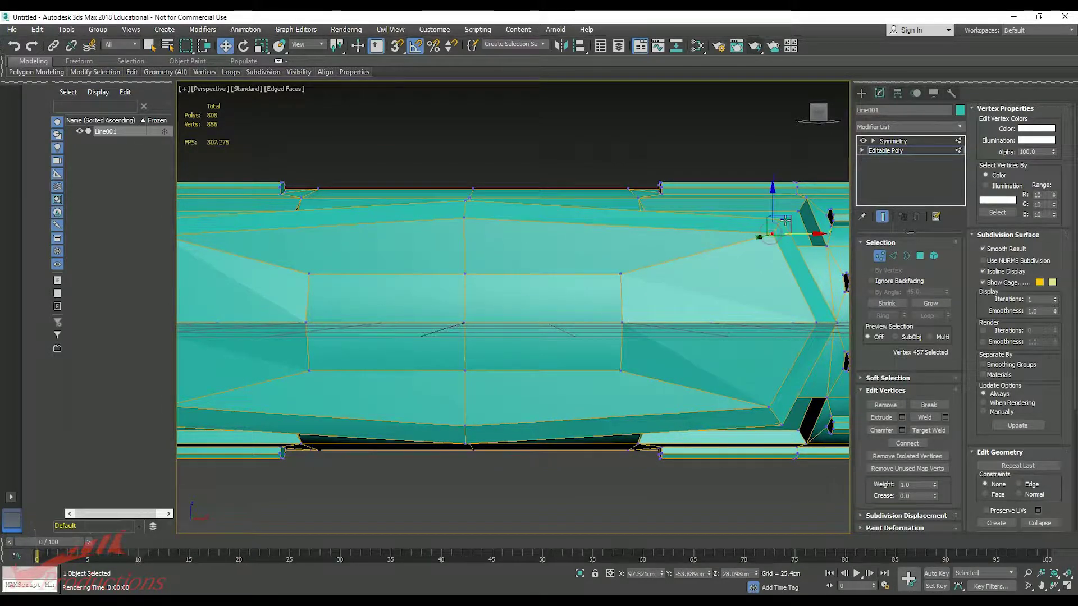
{"action": "middle_click_drag", "start_coordinate": [359, 292], "coordinate": [563, 339]}
{"action": "scroll", "coordinate": [563, 338], "scroll_direction": "down", "scroll_amount": 3}
{"action": "middle_click_drag", "start_coordinate": [640, 366], "coordinate": [537, 342]}
Step: Assign separate smoothing groups to the flange's border ring and sloped faces, and select its four centre polygons for their own group
{"action": "left_click", "coordinate": [920, 256]}
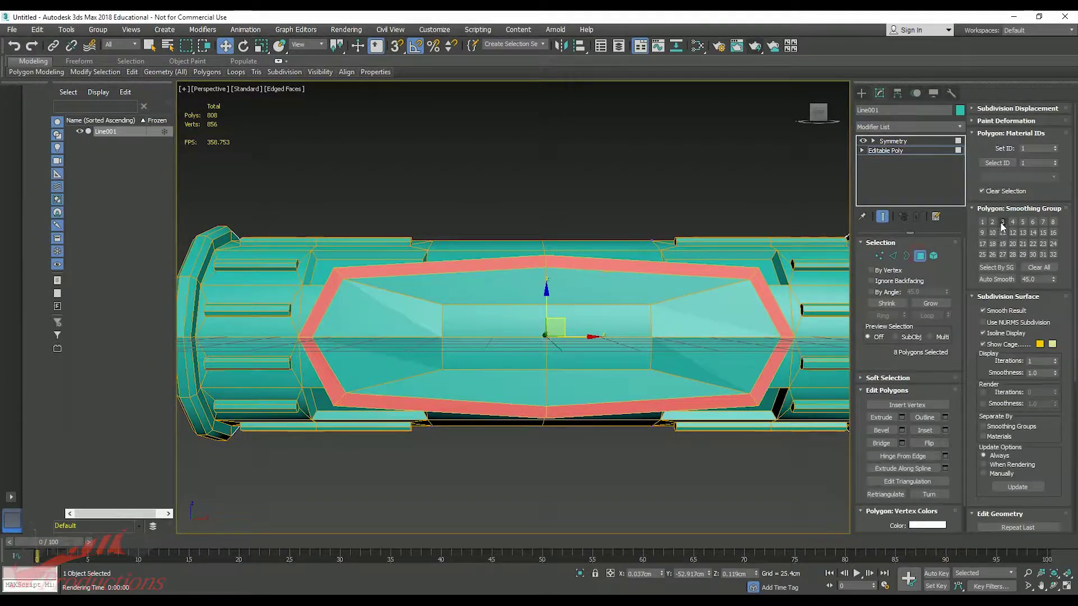
{"action": "left_click", "coordinate": [719, 355]}
{"action": "left_click", "coordinate": [729, 315], "text": "shift"}
{"action": "left_click", "coordinate": [991, 224]}
{"action": "left_click", "coordinate": [639, 331]}
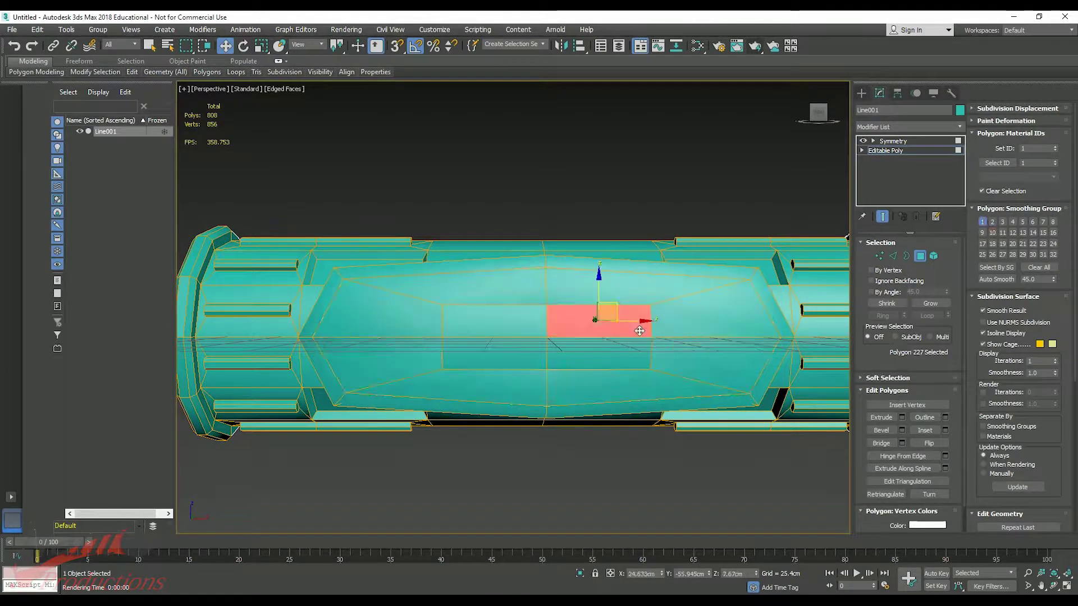
{"action": "left_click", "coordinate": [629, 358], "text": "ctrl"}
{"action": "left_click", "coordinate": [532, 361], "text": "ctrl"}
{"action": "left_click", "coordinate": [530, 332], "text": "ctrl"}
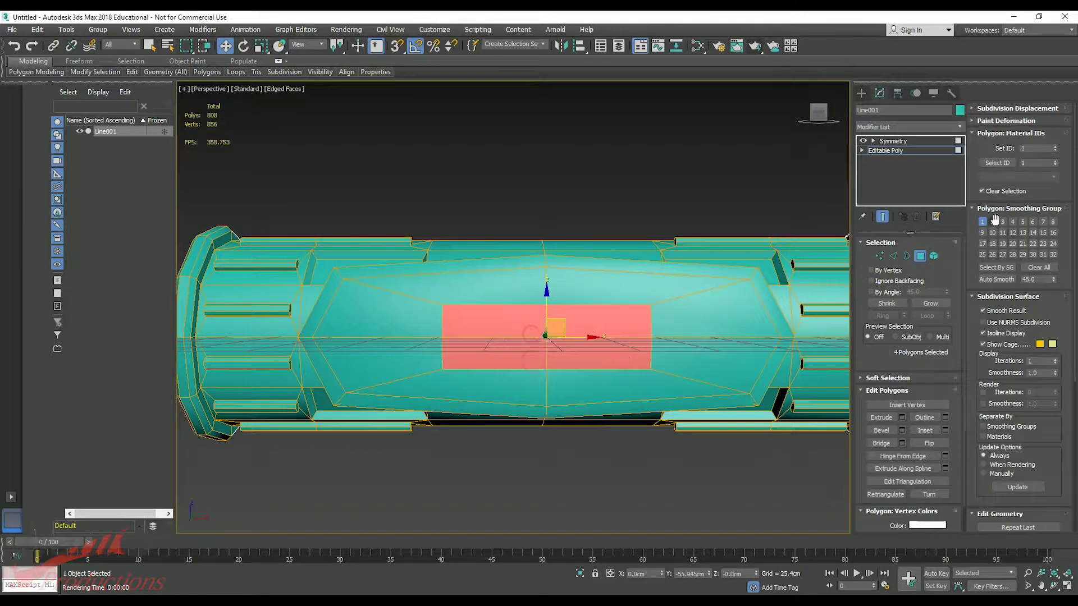
Step: Delete the loop of polygons on the flange's hidden back side
{"action": "middle_click_drag", "start_coordinate": [749, 350], "coordinate": [530, 382], "text": "alt"}
{"action": "left_click", "coordinate": [536, 301]}
{"action": "left_click", "coordinate": [568, 284], "text": "shift"}
{"action": "key", "text": "Delete"}
{"action": "middle_click_drag", "start_coordinate": [651, 382], "coordinate": [760, 366], "text": "alt"}
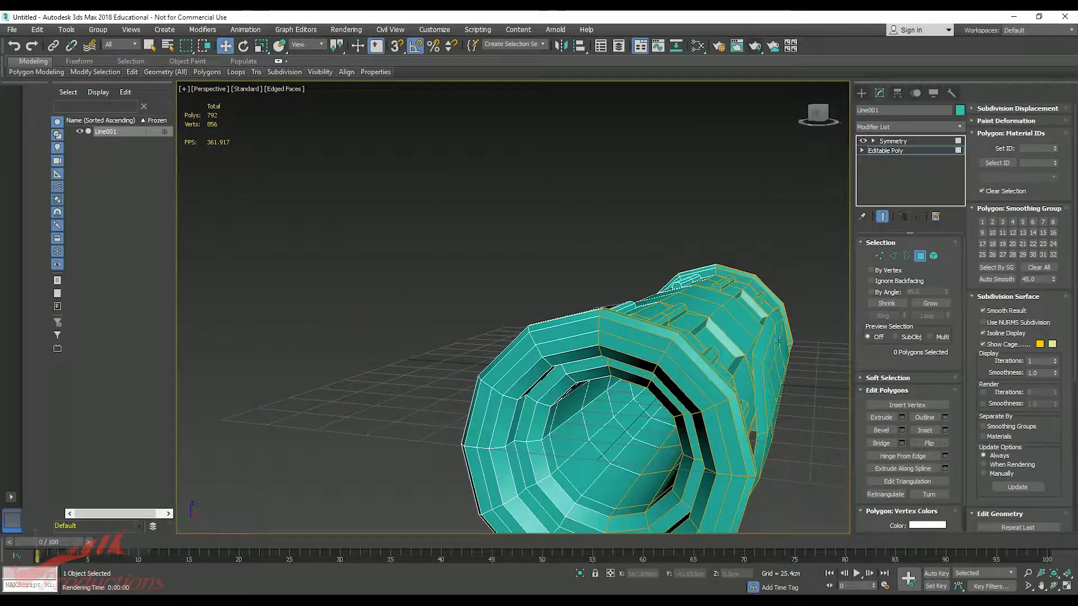
{"action": "scroll", "coordinate": [789, 336], "scroll_direction": "up", "scroll_amount": 2}
{"action": "left_click", "coordinate": [760, 345]}
{"action": "key", "text": "2"}
{"action": "double_click", "coordinate": [750, 351]}
{"action": "middle_click_drag", "start_coordinate": [790, 367], "coordinate": [718, 429], "text": "alt"}
{"action": "scroll", "coordinate": [718, 429], "scroll_direction": "down", "scroll_amount": 1}
{"action": "left_click", "coordinate": [734, 431]}
{"action": "scroll", "coordinate": [658, 407], "scroll_direction": "down", "scroll_amount": 3}
Step: Convert the tube with its Symmetry modifier to a single Editable Poly
{"action": "left_click", "coordinate": [922, 258]}
{"action": "middle_click_drag", "start_coordinate": [781, 388], "coordinate": [606, 455], "text": "alt"}
{"action": "left_click", "coordinate": [605, 454]}
{"action": "right_click", "coordinate": [605, 292]}
{"action": "left_click", "coordinate": [750, 418]}
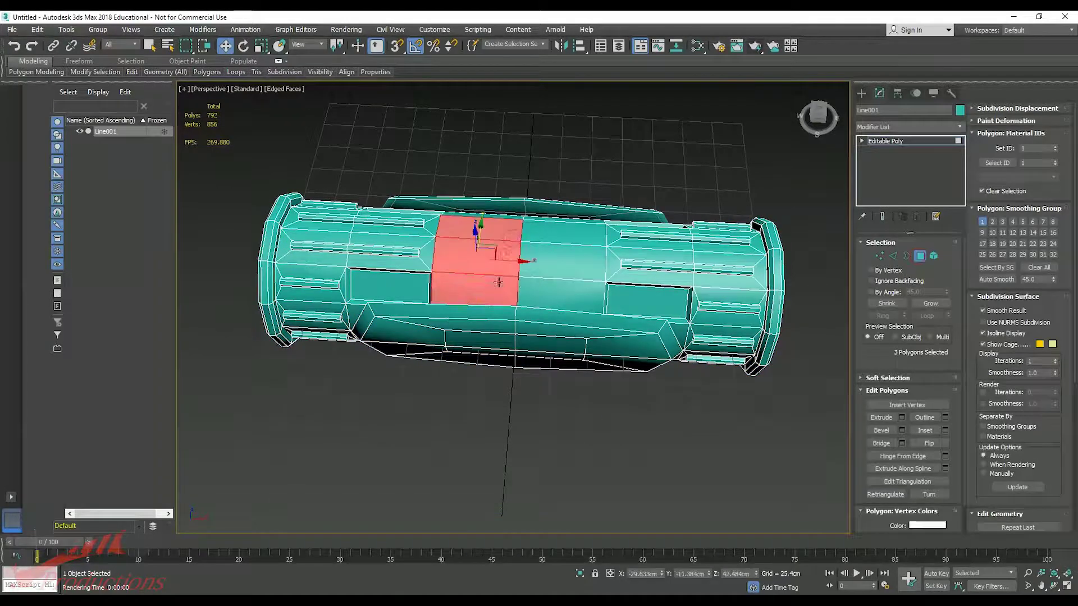
Step: Inset the 16 polygons of the tube's smooth middle section, between the two ribbed ends, by 5 cm
{"action": "middle_click_drag", "start_coordinate": [554, 237], "coordinate": [542, 249], "text": "alt"}
{"action": "left_click", "coordinate": [555, 217], "text": "ctrl"}
{"action": "left_click", "coordinate": [505, 200], "text": "ctrl"}
{"action": "mouse_move", "coordinate": [502, 201]}
{"action": "middle_mouse_down", "text": "alt"}
{"action": "mouse_move", "coordinate": [436, 219]}
{"action": "mouse_move", "coordinate": [522, 194]}
{"action": "mouse_move", "coordinate": [502, 192]}
{"action": "middle_mouse_up", "text": "alt"}
{"action": "left_click", "coordinate": [502, 193], "text": "ctrl"}
{"action": "left_click", "coordinate": [527, 203], "text": "ctrl"}
{"action": "left_click", "coordinate": [570, 225], "text": "ctrl"}
{"action": "left_click", "coordinate": [596, 247], "text": "ctrl"}
{"action": "left_click", "coordinate": [568, 301], "text": "ctrl"}
{"action": "left_click", "coordinate": [529, 289], "text": "ctrl"}
{"action": "left_click", "coordinate": [494, 274], "text": "ctrl"}
{"action": "left_click", "coordinate": [460, 255], "text": "ctrl"}
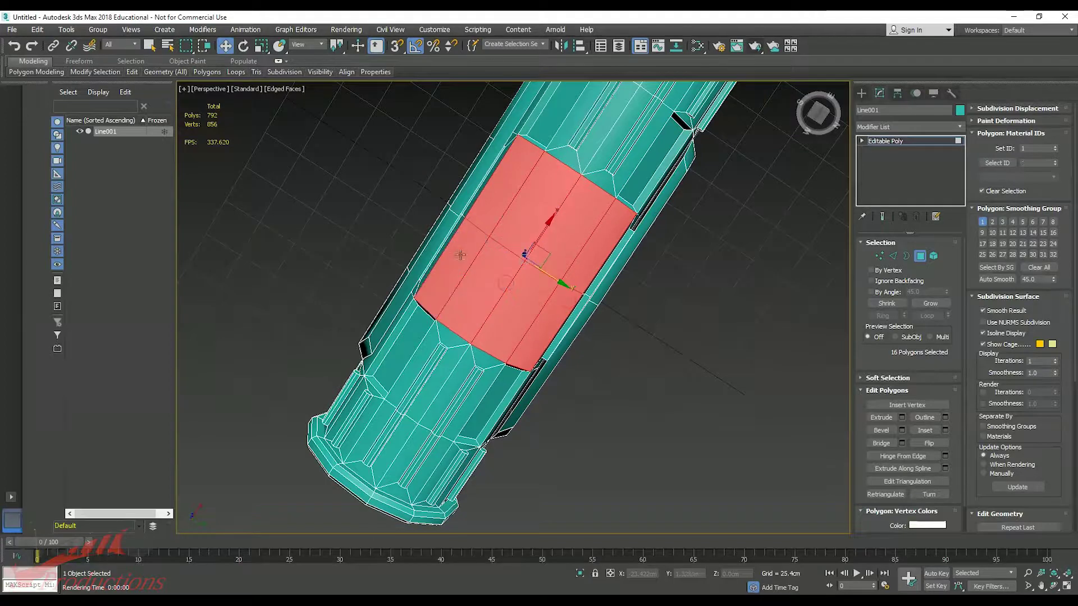
{"action": "left_click", "coordinate": [945, 430]}
{"action": "left_click_drag", "start_coordinate": [577, 331], "coordinate": [622, 331]}
{"action": "type", "text": "5"}
{"action": "key", "text": "Return"}
{"action": "left_click", "coordinate": [520, 346]}
Step: Extrude the inset middle-section polygons inward by about 5.2 cm to form a recess
{"action": "left_click", "coordinate": [902, 417]}
{"action": "left_click_drag", "start_coordinate": [522, 330], "coordinate": [528, 387]}
{"action": "middle_click_drag", "start_coordinate": [554, 388], "coordinate": [604, 407], "text": "alt"}
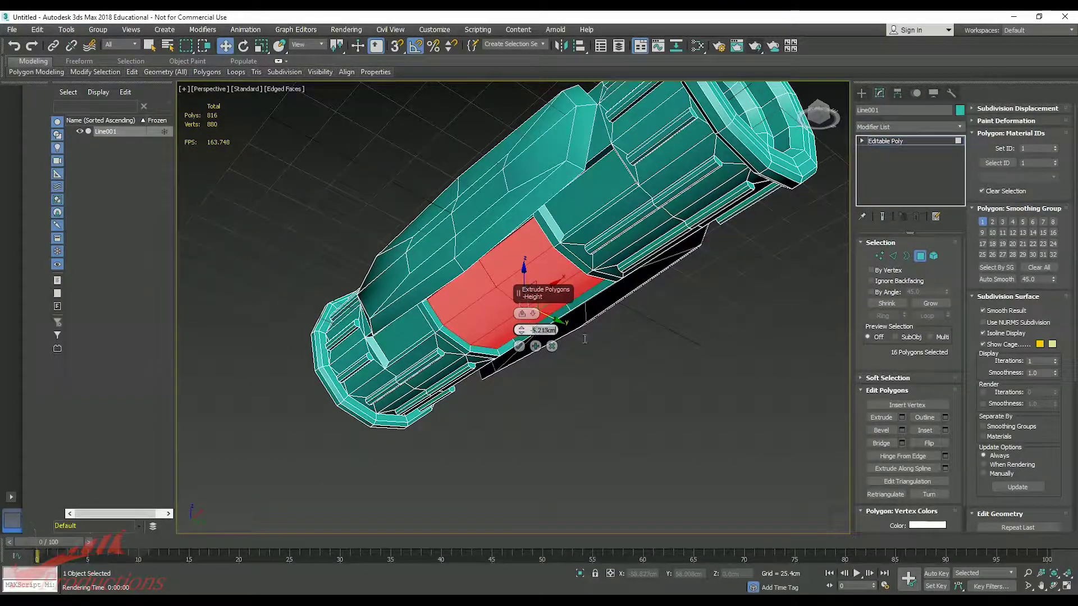
{"action": "key", "text": "Return"}
{"action": "middle_click_drag", "start_coordinate": [585, 339], "coordinate": [562, 377], "text": "alt"}
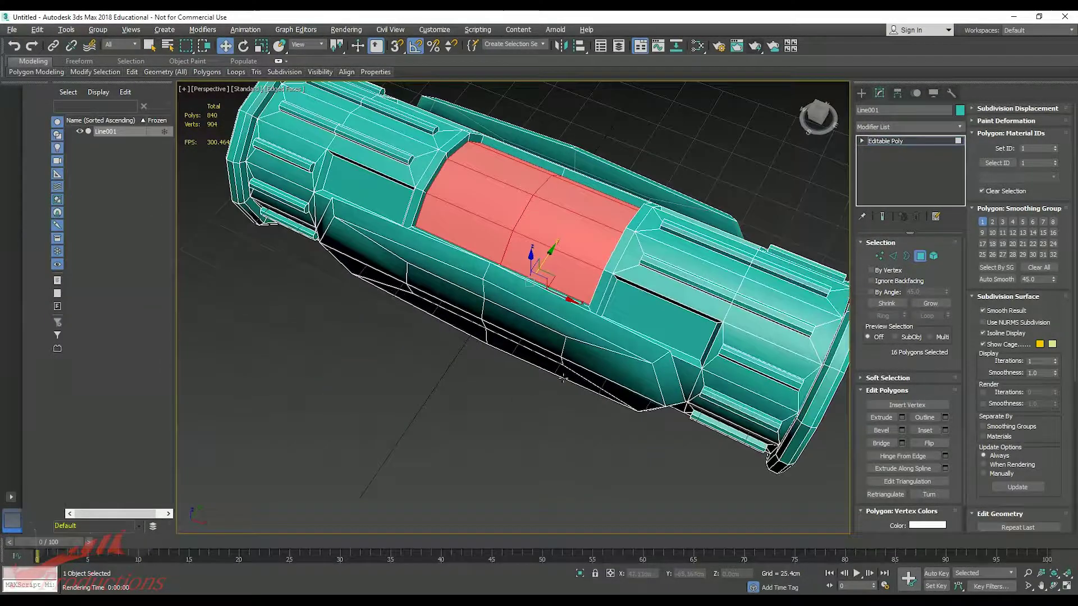
Step: Select the whole tube as an element and auto-smooth it with the 45° threshold
{"action": "key", "text": "ctrl+d"}
{"action": "left_click", "coordinate": [934, 258]}
{"action": "scroll", "coordinate": [623, 264], "scroll_direction": "down", "scroll_amount": 2}
{"action": "left_click", "coordinate": [538, 298]}
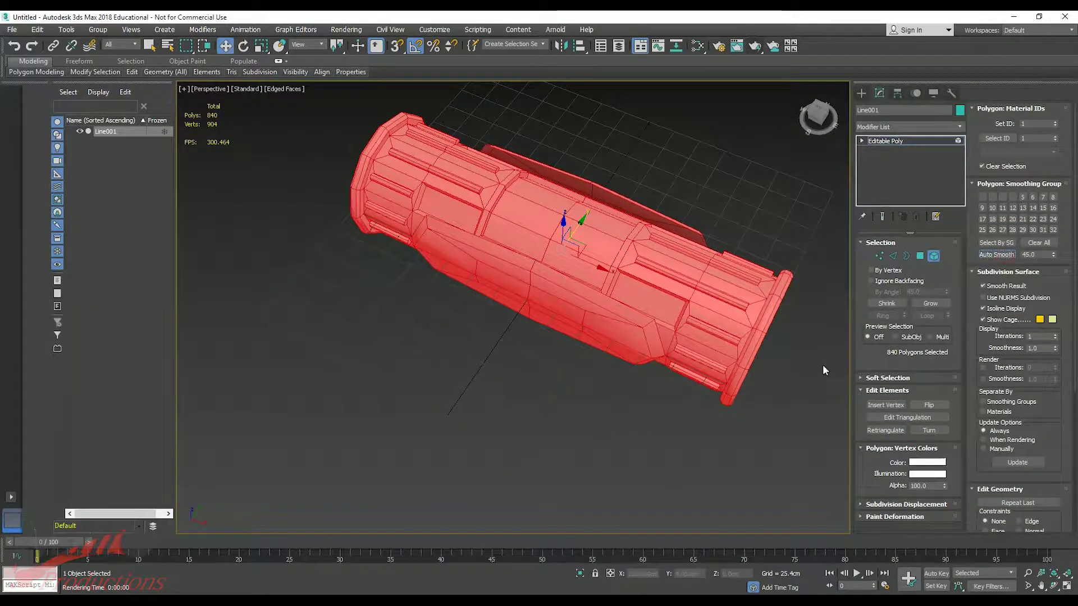
Step: Hide the edge overlay and select the wall polygons of the first recessed side panel
{"action": "key", "text": "4"}
{"action": "left_click", "coordinate": [671, 299]}
{"action": "middle_click_drag", "start_coordinate": [671, 300], "coordinate": [697, 292], "text": "alt"}
{"action": "key", "text": "F4"}
{"action": "scroll", "coordinate": [693, 295], "scroll_direction": "up", "scroll_amount": 5}
{"action": "left_click", "coordinate": [494, 281], "text": "ctrl"}
{"action": "left_click", "coordinate": [698, 298], "text": "ctrl"}
{"action": "left_click", "coordinate": [669, 344], "text": "ctrl"}
{"action": "middle_click_drag", "start_coordinate": [668, 343], "coordinate": [483, 337], "text": "alt"}
Step: Add the wall polygons of the neighbouring recessed side panel to the selection
{"action": "left_click", "coordinate": [776, 303], "text": "ctrl"}
{"action": "middle_click_drag", "start_coordinate": [843, 331], "coordinate": [506, 348]}
{"action": "left_click", "coordinate": [747, 293], "text": "shift"}
{"action": "left_click", "coordinate": [736, 280], "text": "ctrl"}
{"action": "middle_click_drag", "start_coordinate": [739, 294], "coordinate": [479, 181], "text": "alt"}
{"action": "left_click", "coordinate": [752, 287], "text": "shift"}
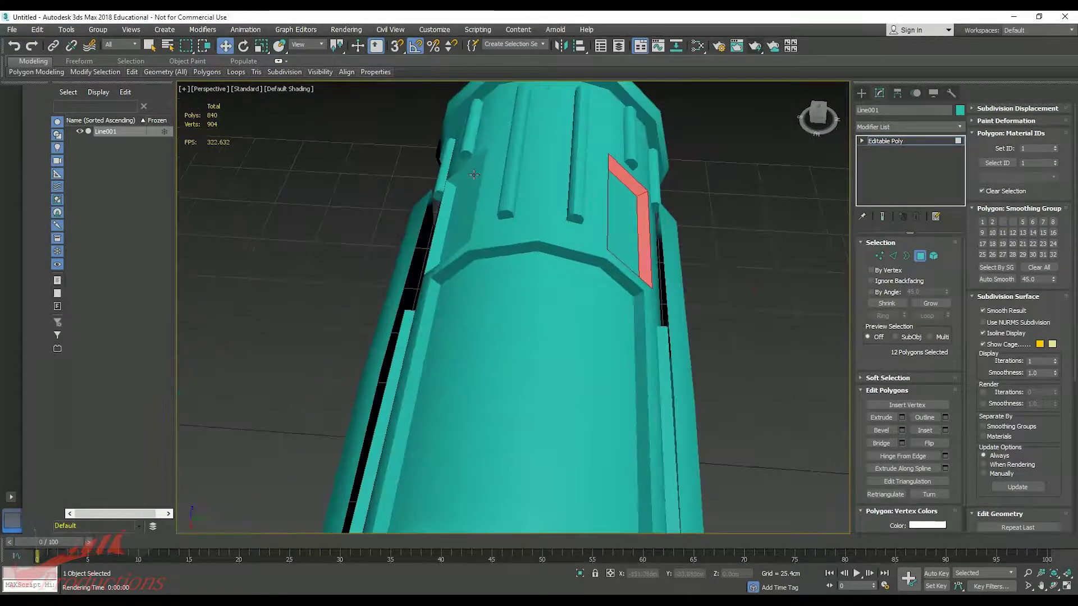
Step: Add the wall polygons of the recessed panels on the tube's opposite side to the selection
{"action": "middle_click_drag", "start_coordinate": [443, 219], "coordinate": [524, 335], "text": "alt"}
{"action": "left_click", "coordinate": [553, 280], "text": "shift"}
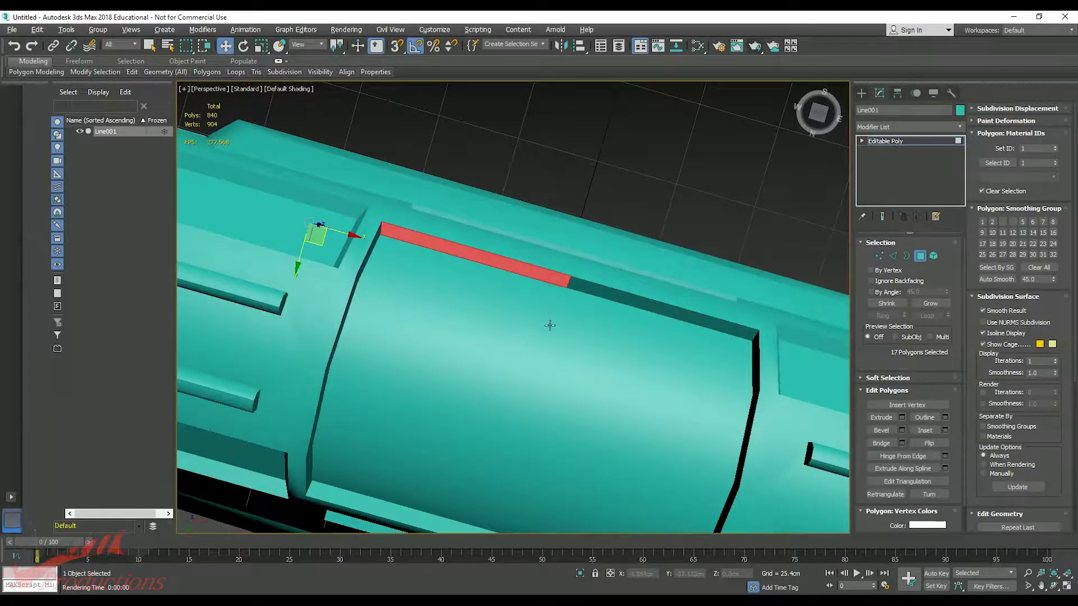
{"action": "left_click", "coordinate": [339, 206], "text": "ctrl"}
{"action": "left_click", "coordinate": [347, 248], "text": "shift"}
{"action": "middle_click_drag", "start_coordinate": [730, 337], "coordinate": [547, 332]}
{"action": "left_click", "coordinate": [696, 362], "text": "ctrl"}
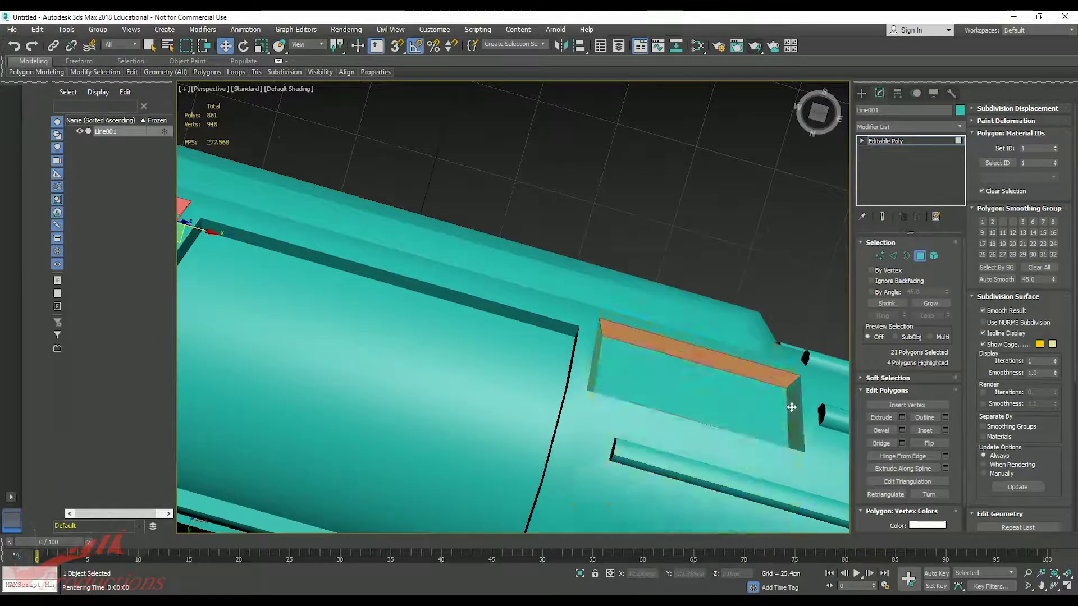
{"action": "left_click", "coordinate": [790, 405], "text": "shift"}
Step: Add the wall polygons of the remaining recessed side panels to the selection
{"action": "scroll", "coordinate": [786, 401], "scroll_direction": "down", "scroll_amount": 5}
{"action": "middle_click_drag", "start_coordinate": [730, 388], "coordinate": [640, 351], "text": "alt"}
{"action": "scroll", "coordinate": [647, 413], "scroll_direction": "up", "scroll_amount": 5}
{"action": "left_click", "coordinate": [562, 486], "text": "ctrl"}
{"action": "left_click", "coordinate": [527, 450], "text": "shift"}
{"action": "middle_click_drag", "start_coordinate": [191, 328], "coordinate": [431, 412]}
{"action": "left_click", "coordinate": [303, 369], "text": "ctrl"}
{"action": "left_click", "coordinate": [268, 342], "text": "shift"}
Step: Add the stepped ring of polygons inside one end opening of the tube to the selection
{"action": "middle_click_drag", "start_coordinate": [268, 342], "coordinate": [522, 362], "text": "alt"}
{"action": "left_click", "coordinate": [330, 341], "text": "ctrl"}
{"action": "left_click", "coordinate": [349, 291], "text": "shift"}
{"action": "middle_click_drag", "start_coordinate": [348, 291], "coordinate": [415, 359], "text": "alt"}
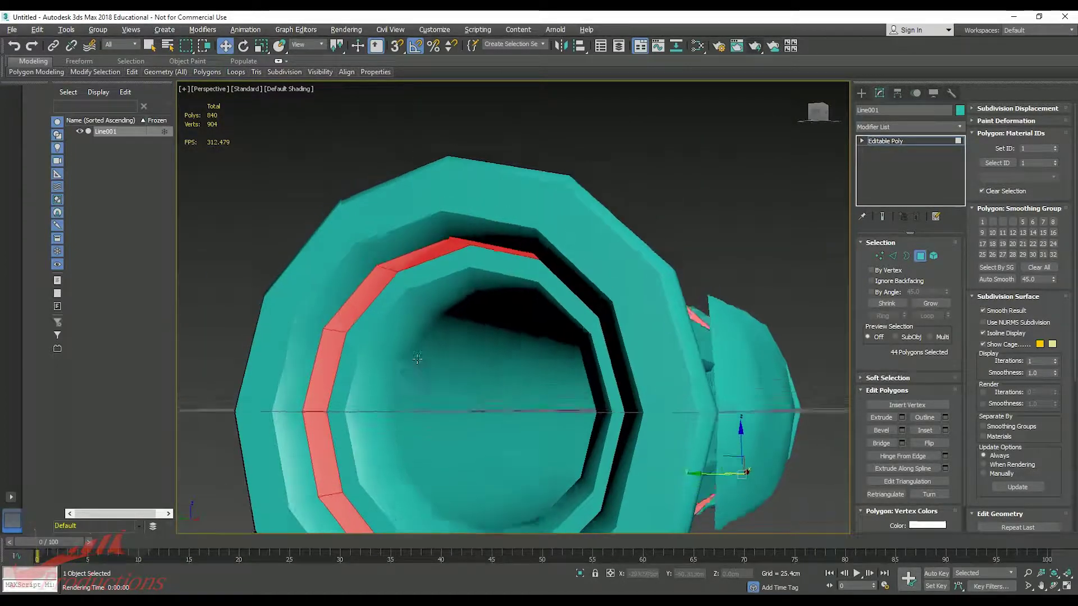
Step: Add the stepped ring and the innermost ring of polygons inside the tube's opposite end opening to the selection
{"action": "scroll", "coordinate": [505, 365], "scroll_direction": "down", "scroll_amount": 5}
{"action": "middle_click_drag", "start_coordinate": [602, 381], "coordinate": [654, 368], "text": "alt"}
{"action": "scroll", "coordinate": [651, 368], "scroll_direction": "up", "scroll_amount": 6}
{"action": "left_click", "coordinate": [646, 355], "text": "ctrl"}
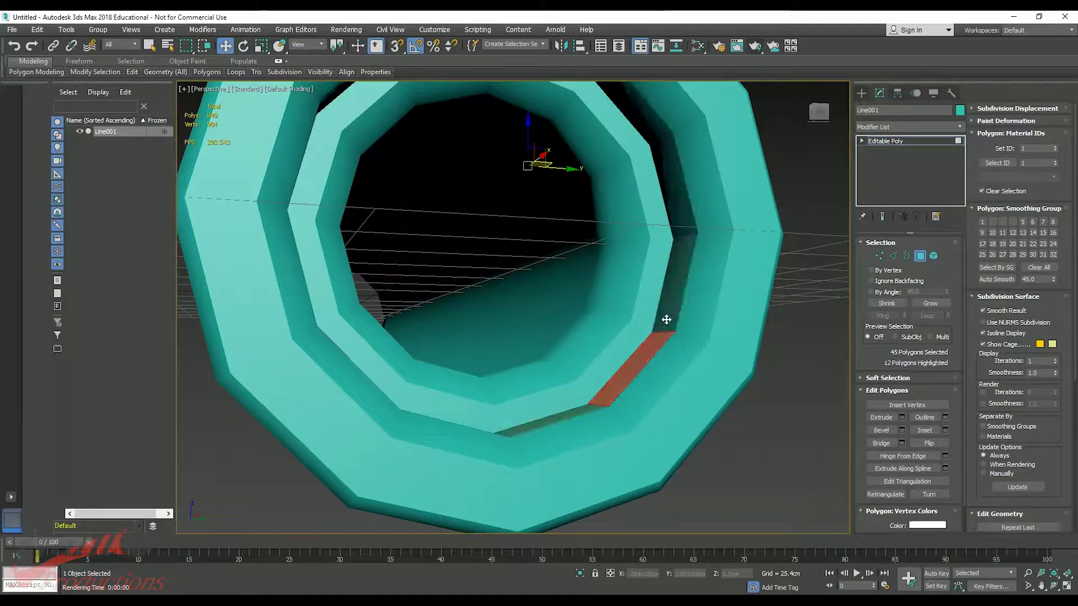
{"action": "left_click", "coordinate": [666, 319], "text": "shift"}
{"action": "middle_click_drag", "start_coordinate": [666, 319], "coordinate": [670, 415], "text": "alt"}
{"action": "left_click", "coordinate": [670, 404], "text": "shift"}
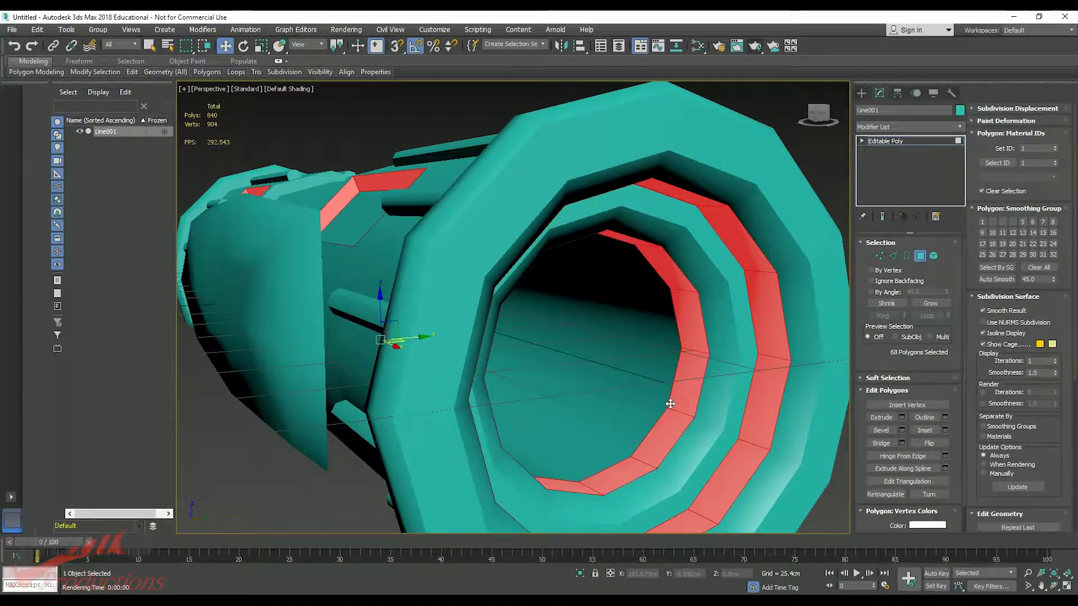
Step: Extend the selection with successive polygon rings deeper along the tube's inner wall
{"action": "left_click", "coordinate": [633, 434], "text": "ctrl"}
{"action": "left_click", "coordinate": [648, 363], "text": "shift"}
{"action": "left_click", "coordinate": [529, 383], "text": "ctrl"}
{"action": "left_click", "coordinate": [534, 351], "text": "shift"}
{"action": "middle_click_drag", "start_coordinate": [534, 351], "coordinate": [385, 359], "text": "alt"}
{"action": "left_click", "coordinate": [444, 358], "text": "ctrl"}
{"action": "left_click", "coordinate": [460, 331], "text": "shift"}
Step: Add the remaining polygon rings of the inner wall toward the tube's far end to the selection
{"action": "left_click", "coordinate": [431, 329], "text": "ctrl"}
{"action": "left_click", "coordinate": [435, 282], "text": "ctrl"}
{"action": "middle_click_drag", "start_coordinate": [435, 282], "coordinate": [478, 359], "text": "alt"}
{"action": "left_click", "coordinate": [454, 374], "text": "ctrl"}
{"action": "left_click", "coordinate": [433, 383], "text": "ctrl"}
{"action": "left_click", "coordinate": [475, 334], "text": "ctrl"}
{"action": "left_click", "coordinate": [473, 298], "text": "ctrl"}
{"action": "middle_click_drag", "start_coordinate": [473, 298], "coordinate": [474, 330], "text": "alt"}
{"action": "left_click", "coordinate": [437, 238], "text": "shift"}
{"action": "middle_click_drag", "start_coordinate": [436, 238], "coordinate": [483, 315], "text": "alt"}
{"action": "left_click", "coordinate": [528, 357], "text": "shift"}
{"action": "left_click", "coordinate": [595, 364], "text": "shift"}
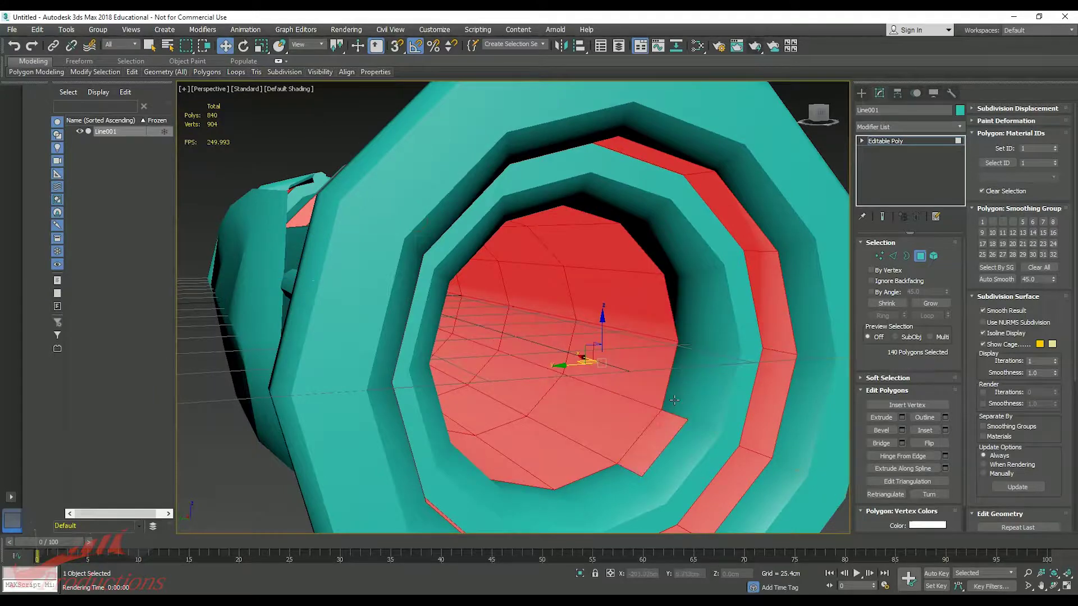
Step: Complete the inner-wall selection with the last ring just inside the end opening, undoing any wrong picks
{"action": "left_click", "coordinate": [618, 214], "text": "ctrl"}
{"action": "middle_click_drag", "start_coordinate": [618, 214], "coordinate": [394, 268], "text": "alt"}
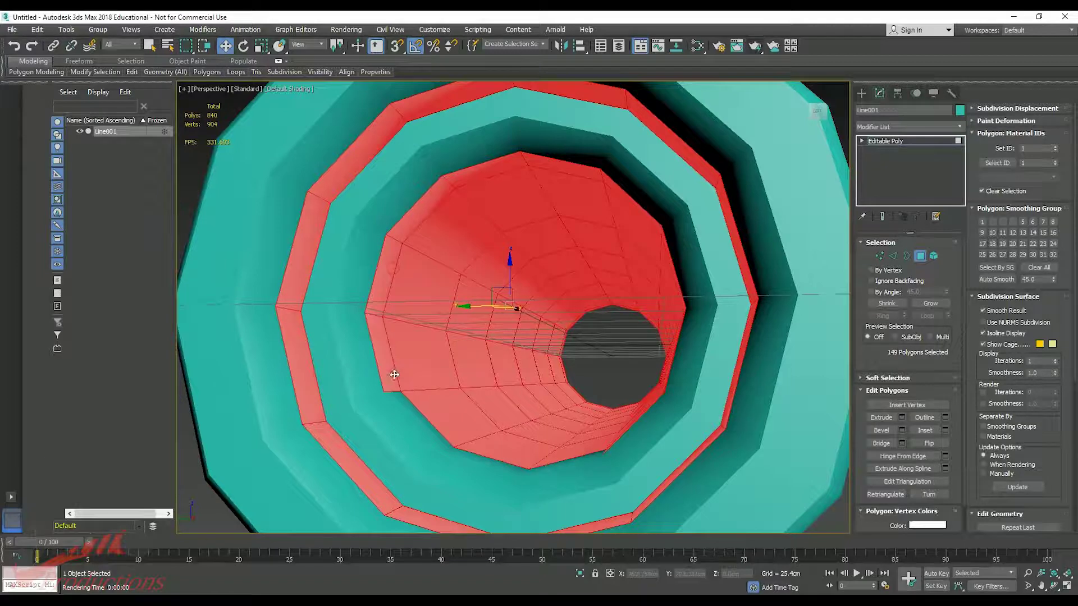
{"action": "left_click", "coordinate": [398, 423], "text": "ctrl"}
{"action": "key", "text": "ctrl+z"}
{"action": "left_click", "coordinate": [564, 470], "text": "ctrl"}
{"action": "middle_click_drag", "start_coordinate": [564, 466], "coordinate": [568, 494], "text": "alt"}
{"action": "key", "text": "ctrl+z"}
{"action": "left_click", "coordinate": [568, 479], "text": "ctrl"}
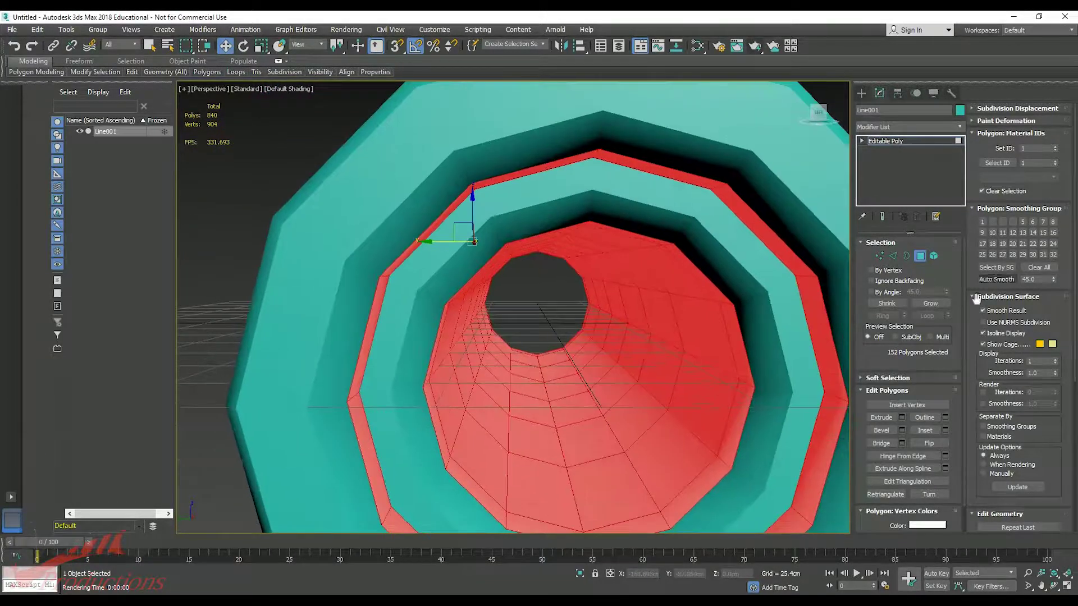
Step: Adjust smoothing groups 4 and 3 for the selected panel walls and inner tube polygons, and clear the selection
{"action": "left_click", "coordinate": [1014, 221]}
{"action": "left_click", "coordinate": [1014, 222]}
{"action": "left_click", "coordinate": [1004, 222]}
{"action": "scroll", "coordinate": [809, 348], "scroll_direction": "down", "scroll_amount": 3}
{"action": "middle_click_drag", "start_coordinate": [827, 449], "coordinate": [700, 481], "text": "alt"}
{"action": "left_click", "coordinate": [815, 461]}
Step: Chamfer the edge loop around the tube at one end of the recessed middle section by 2 cm
{"action": "key", "text": "2"}
{"action": "double_click", "coordinate": [636, 294]}
{"action": "middle_click_drag", "start_coordinate": [635, 293], "coordinate": [799, 339], "text": "alt"}
{"action": "left_click", "coordinate": [902, 443]}
{"action": "middle_click_drag", "start_coordinate": [626, 341], "coordinate": [730, 334], "text": "alt"}
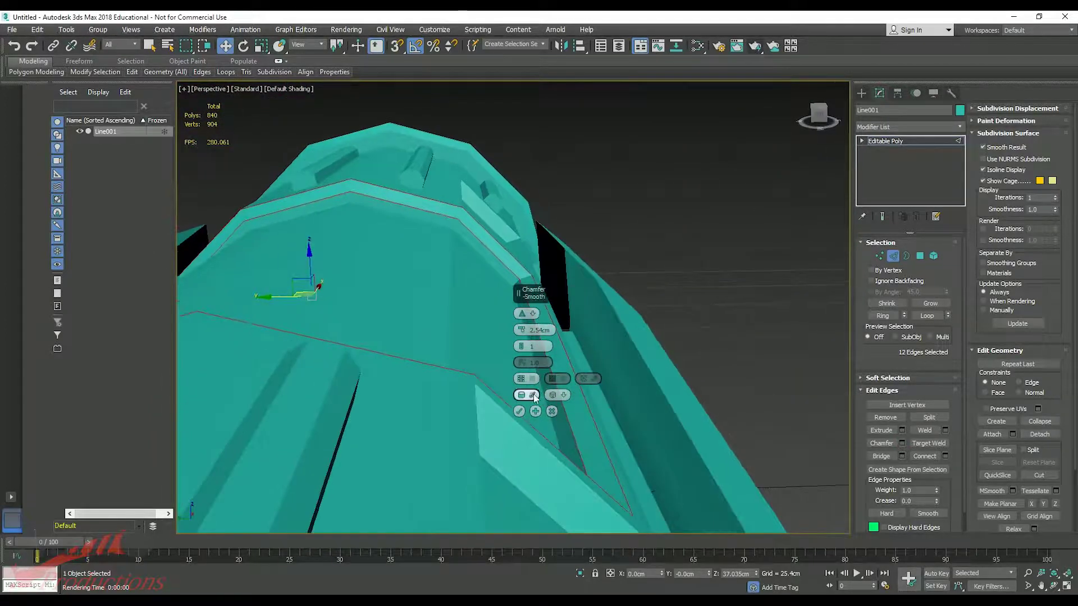
{"action": "key", "text": "Return"}
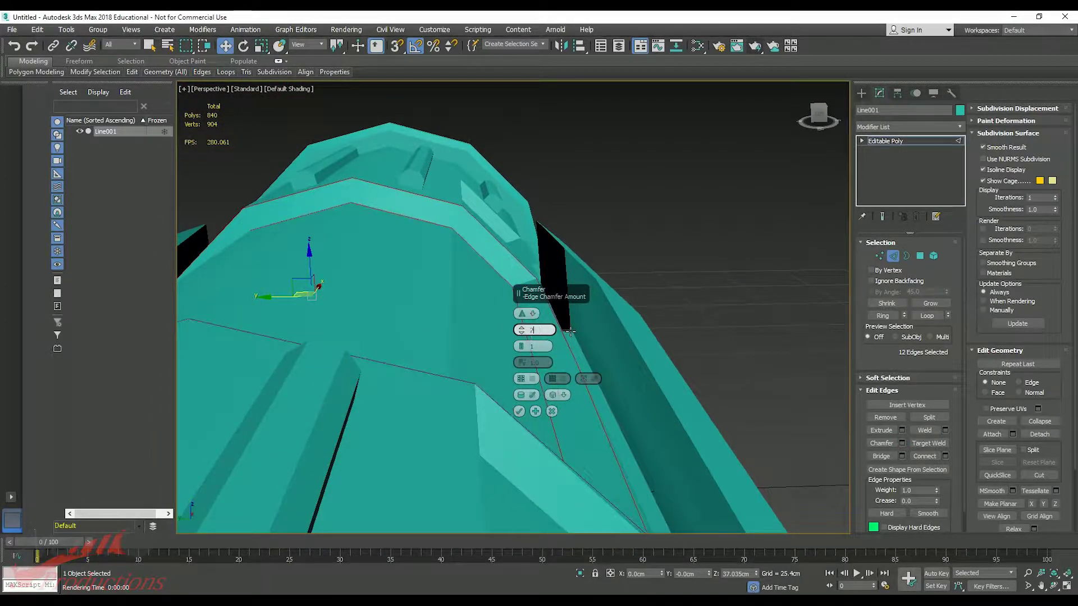
{"action": "type", "text": "2"}
{"action": "key", "text": "Return"}
{"action": "left_click", "coordinate": [520, 412]}
Step: Chamfer the matching edge loop at the other end of the middle section with the same settings and return to polygon mode
{"action": "middle_click_drag", "start_coordinate": [541, 436], "coordinate": [402, 449], "text": "alt"}
{"action": "double_click", "coordinate": [473, 370]}
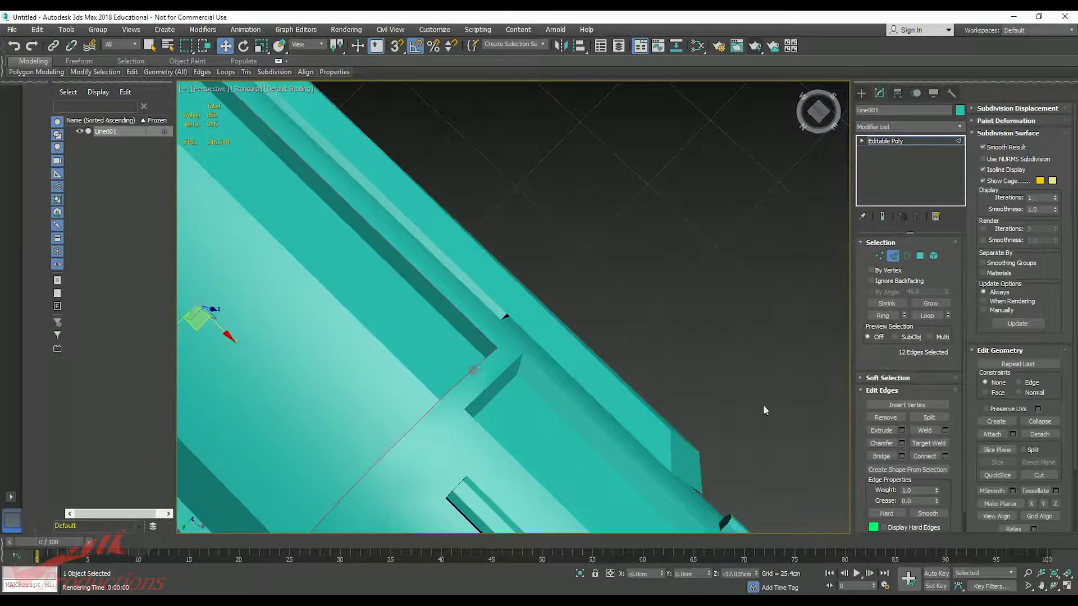
{"action": "left_click", "coordinate": [902, 445]}
{"action": "left_click", "coordinate": [521, 412]}
{"action": "scroll", "coordinate": [432, 390], "scroll_direction": "down", "scroll_amount": 4}
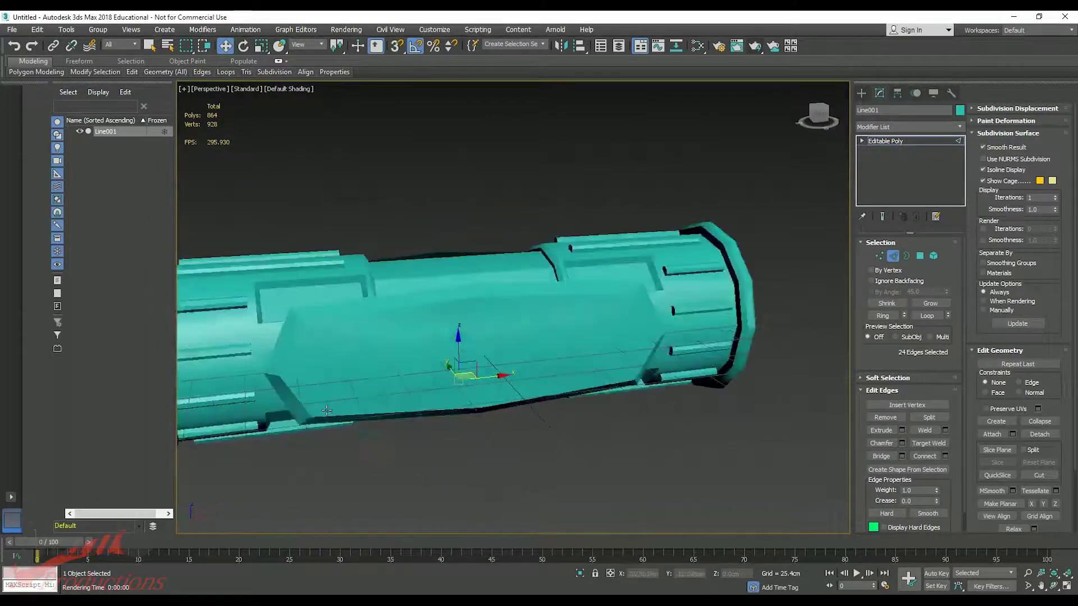
{"action": "key", "text": "4"}
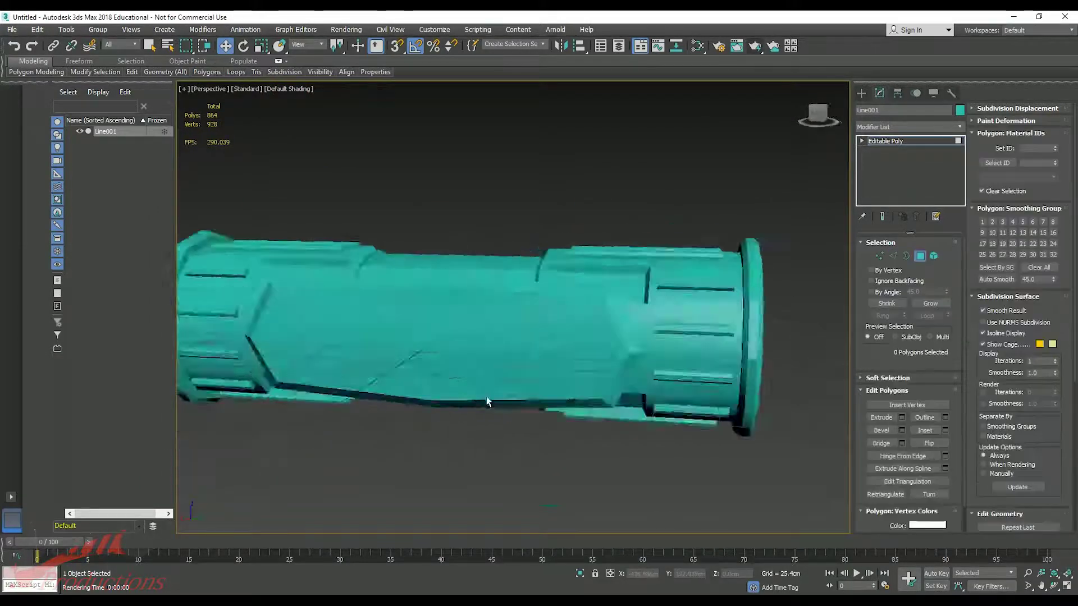